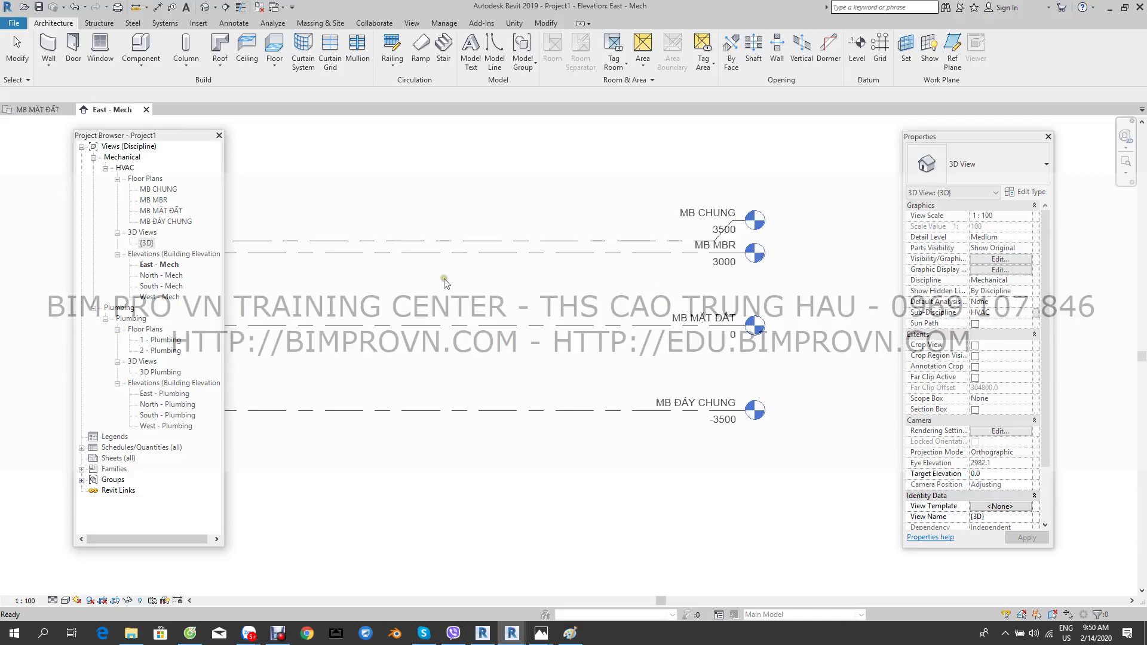
Browse the Mechanical > HVAC > Floor Plans branch of the Project Browser to MB CHUNG
{"action": "scroll", "coordinate": [417, 281], "scroll_direction": "down", "scroll_amount": 2}
{"action": "left_click", "coordinate": [417, 200]}
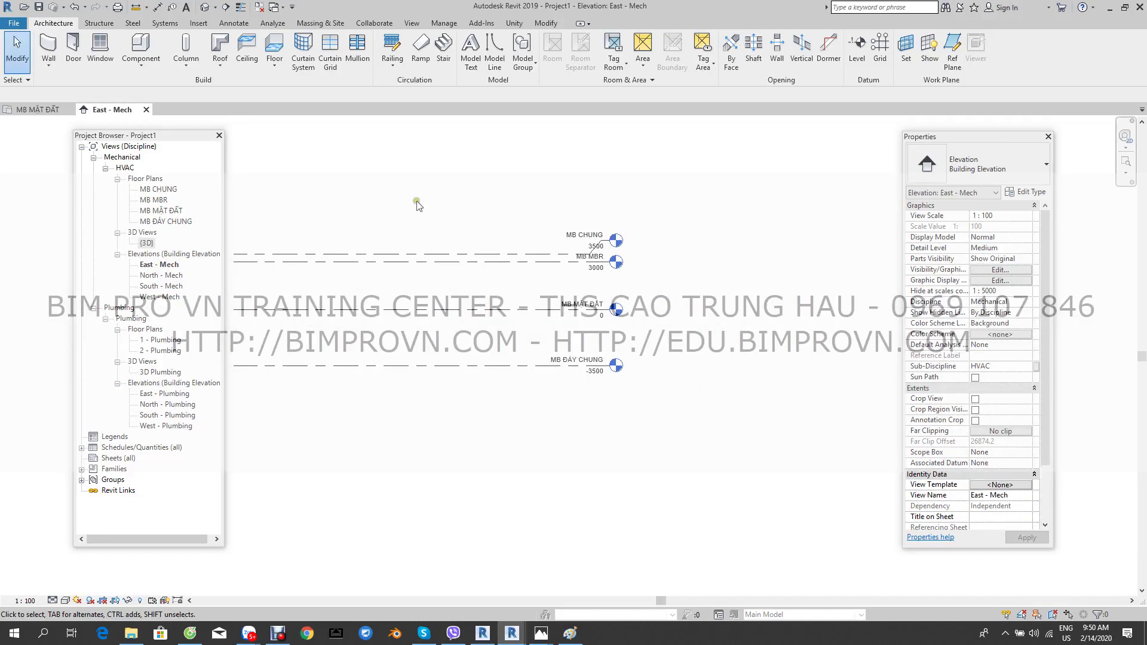
{"action": "left_click", "coordinate": [124, 168]}
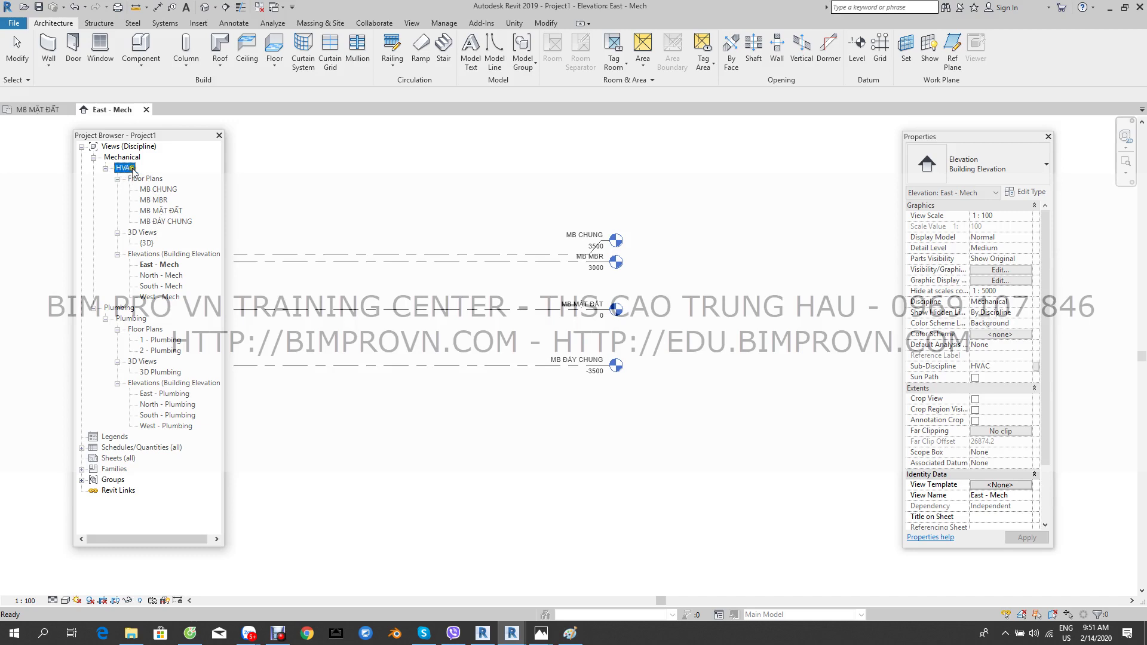
{"action": "left_click", "coordinate": [92, 158]}
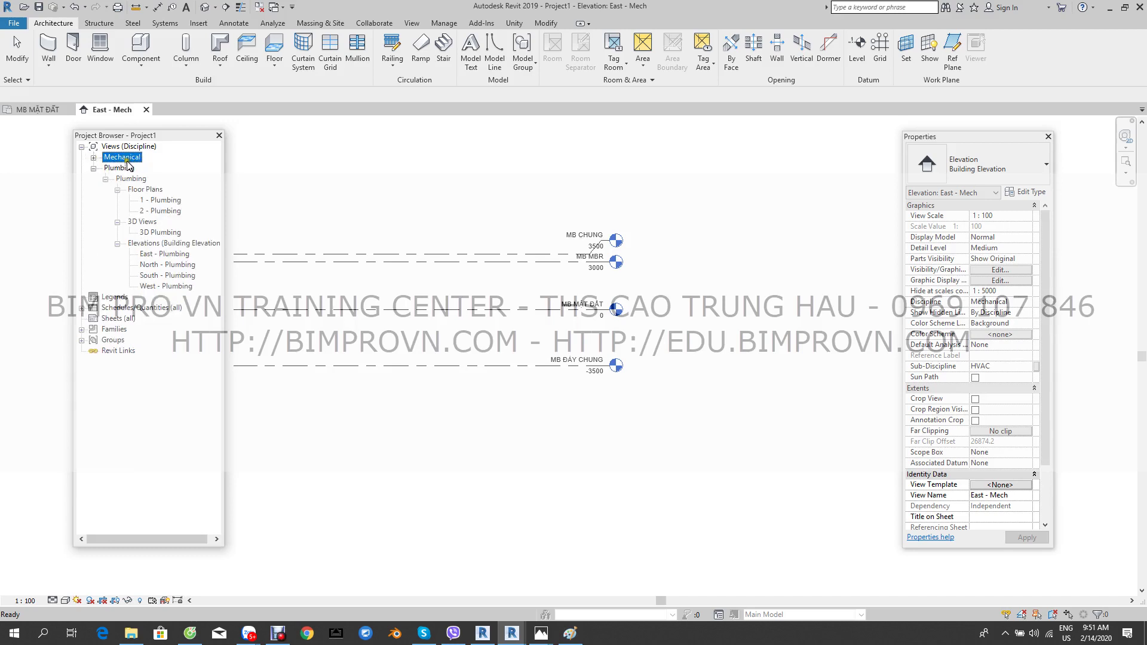
{"action": "left_click", "coordinate": [93, 158]}
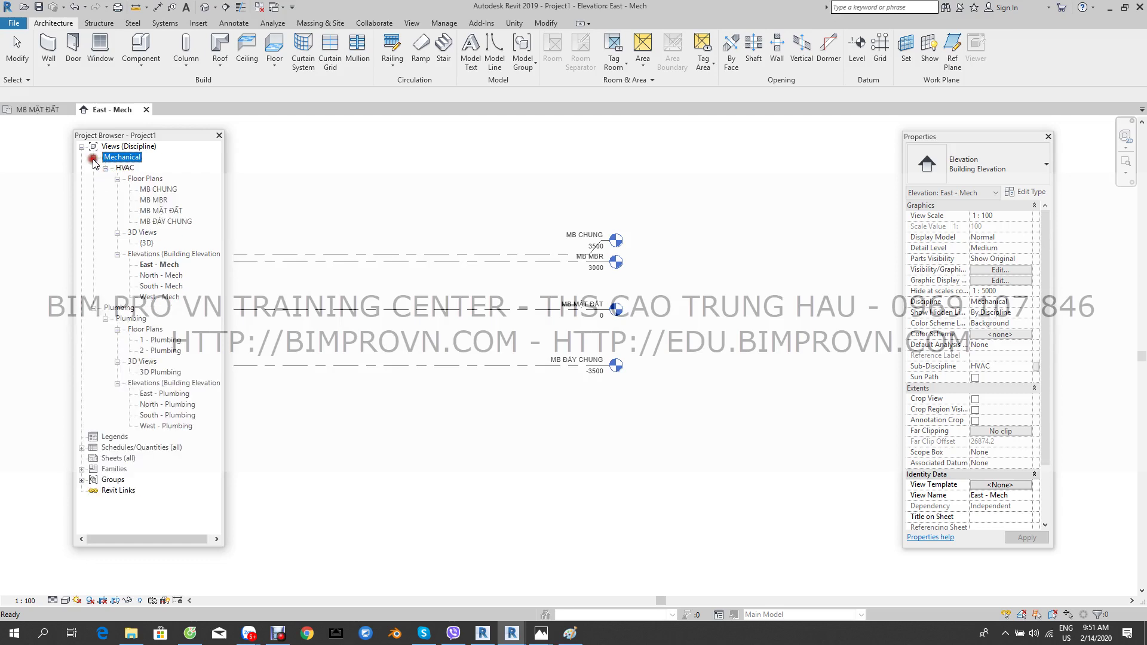
{"action": "left_click", "coordinate": [123, 169]}
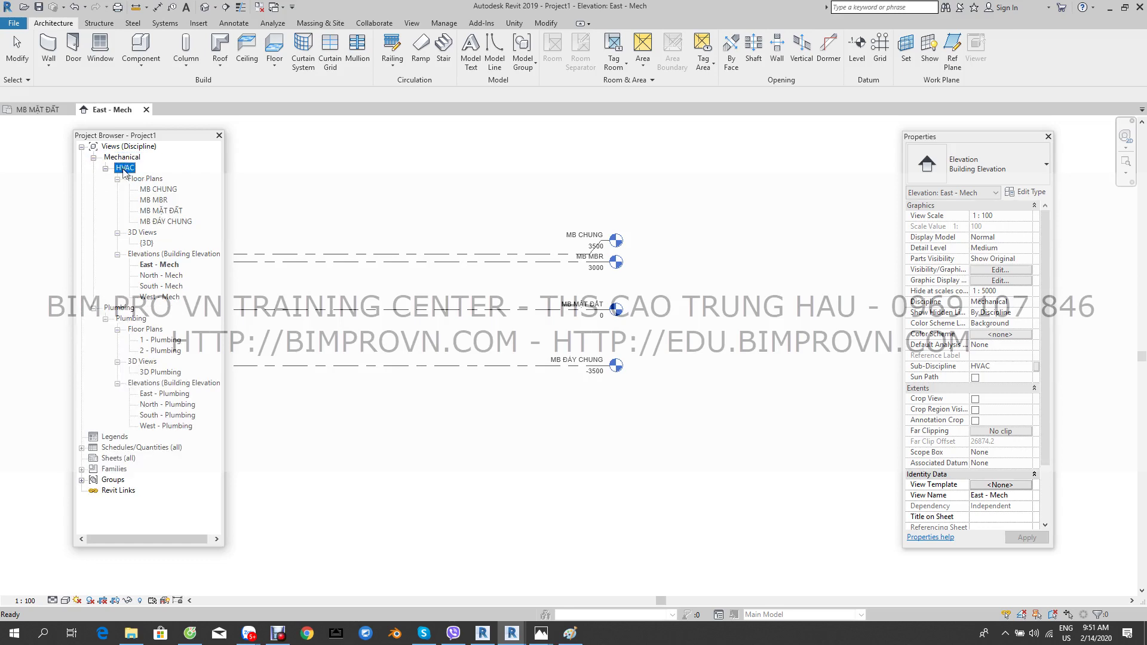
{"action": "left_click", "coordinate": [143, 179]}
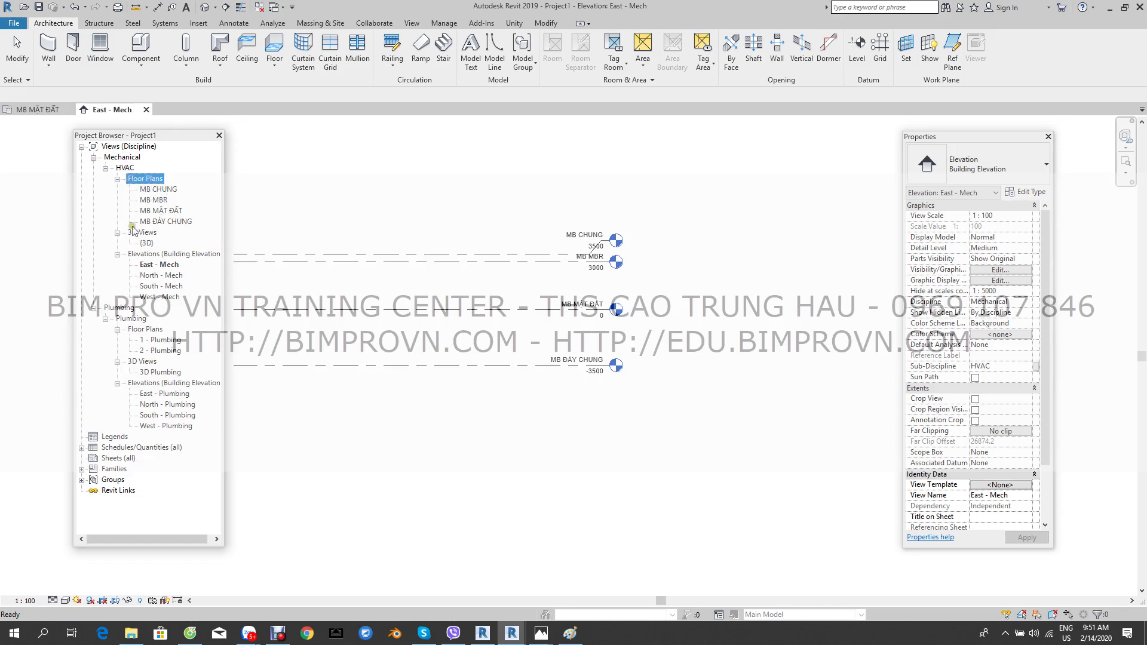
{"action": "left_click", "coordinate": [162, 190]}
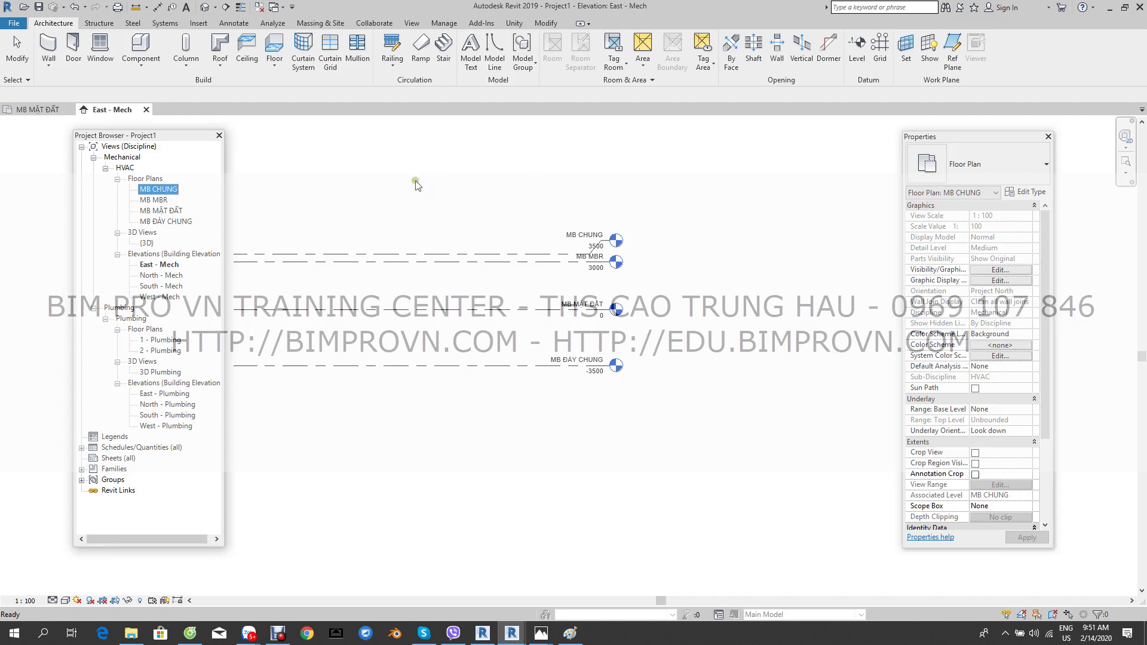
Open the MB CHUNG floor plan and scroll its Properties down to the view template
{"action": "double_click", "coordinate": [155, 190]}
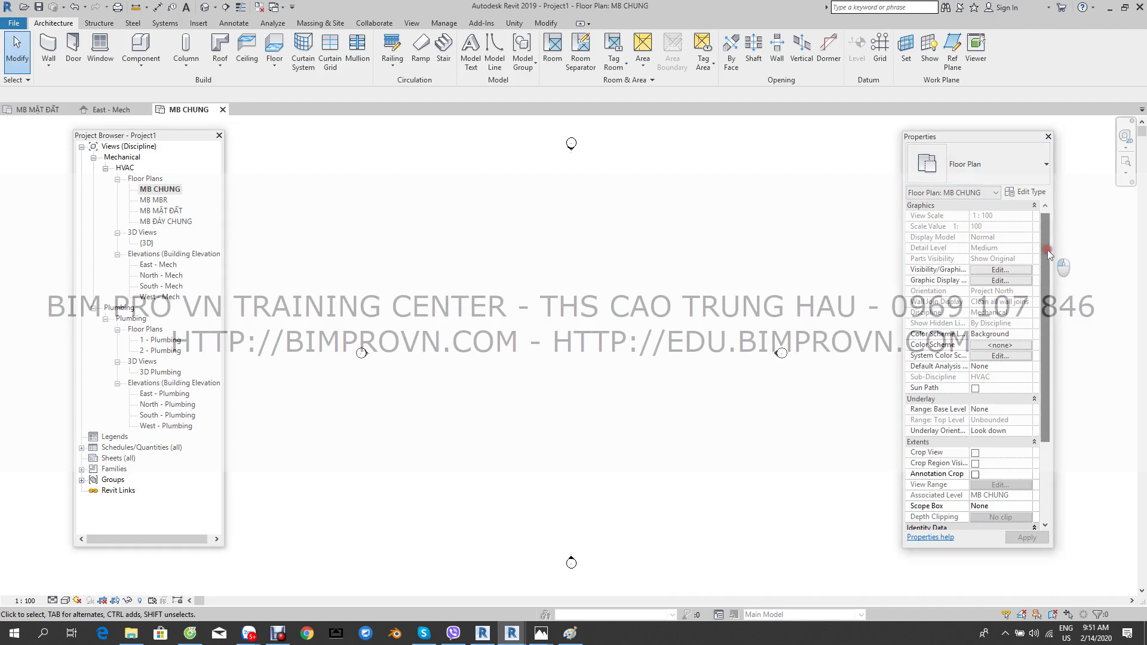
{"action": "mouse_move", "coordinate": [1049, 251]}
{"action": "left_mouse_down"}
{"action": "mouse_move", "coordinate": [1048, 263]}
{"action": "mouse_move", "coordinate": [1042, 256]}
{"action": "left_mouse_up"}
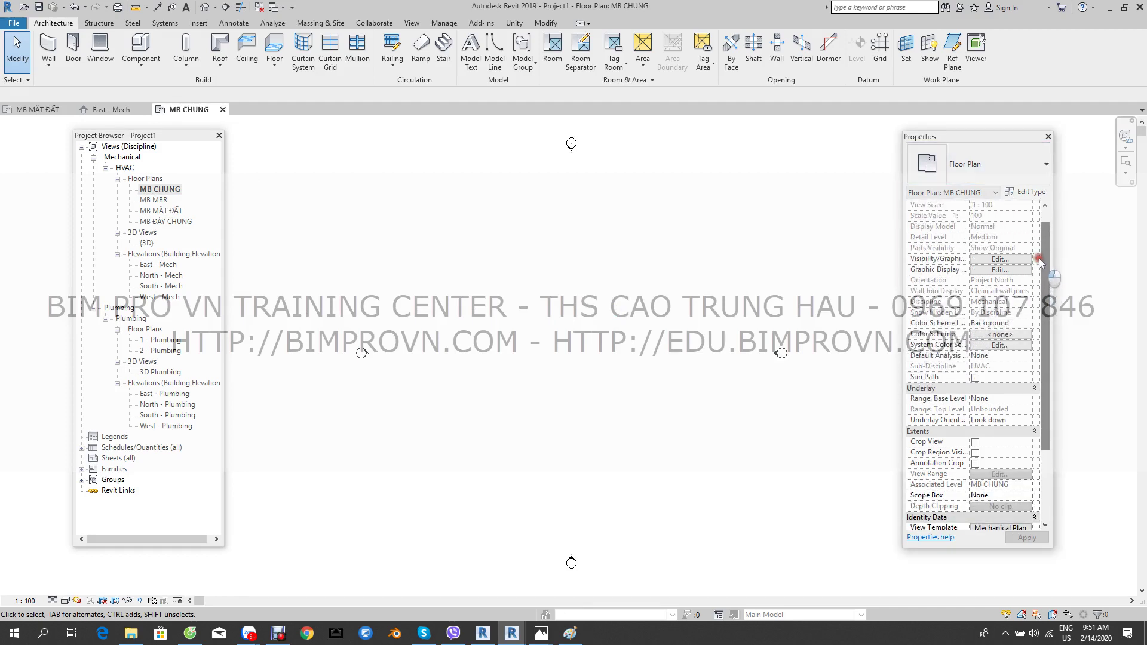
{"action": "left_click_drag", "start_coordinate": [1041, 255], "coordinate": [1042, 266]}
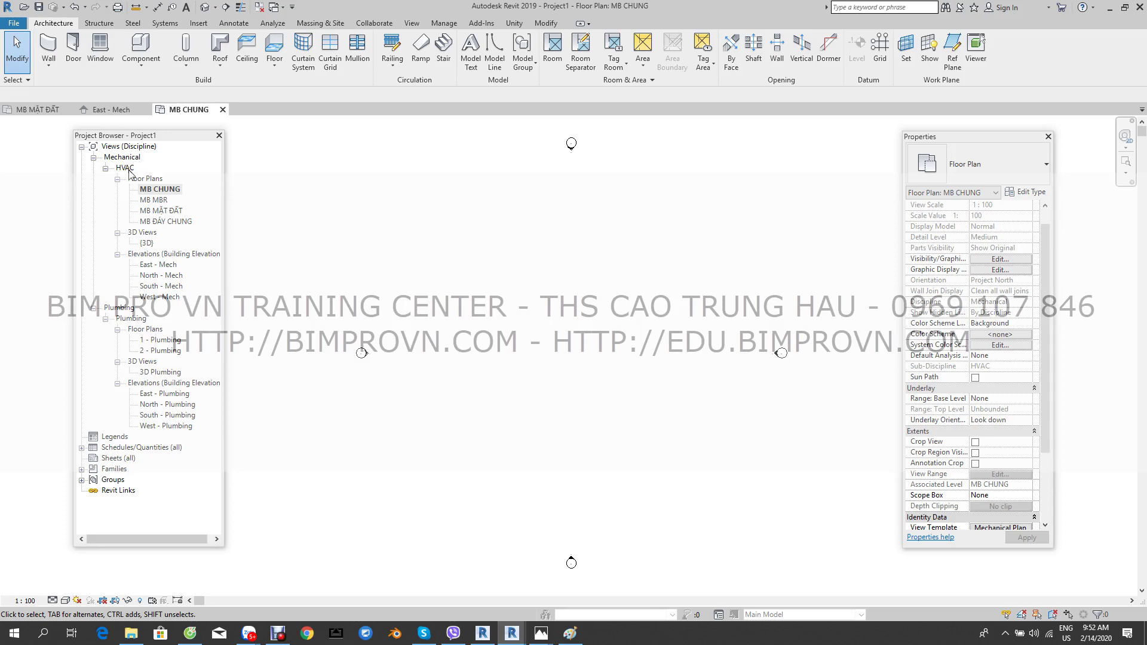
{"action": "left_click", "coordinate": [994, 294]}
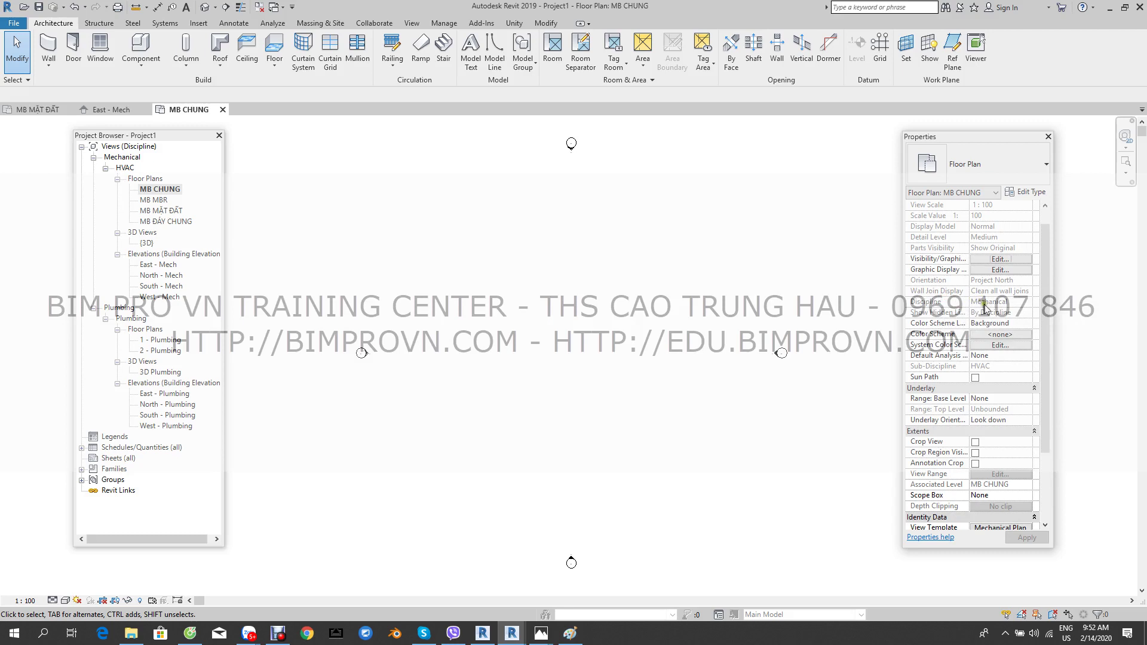
{"action": "left_click_drag", "start_coordinate": [1043, 281], "coordinate": [1041, 352]}
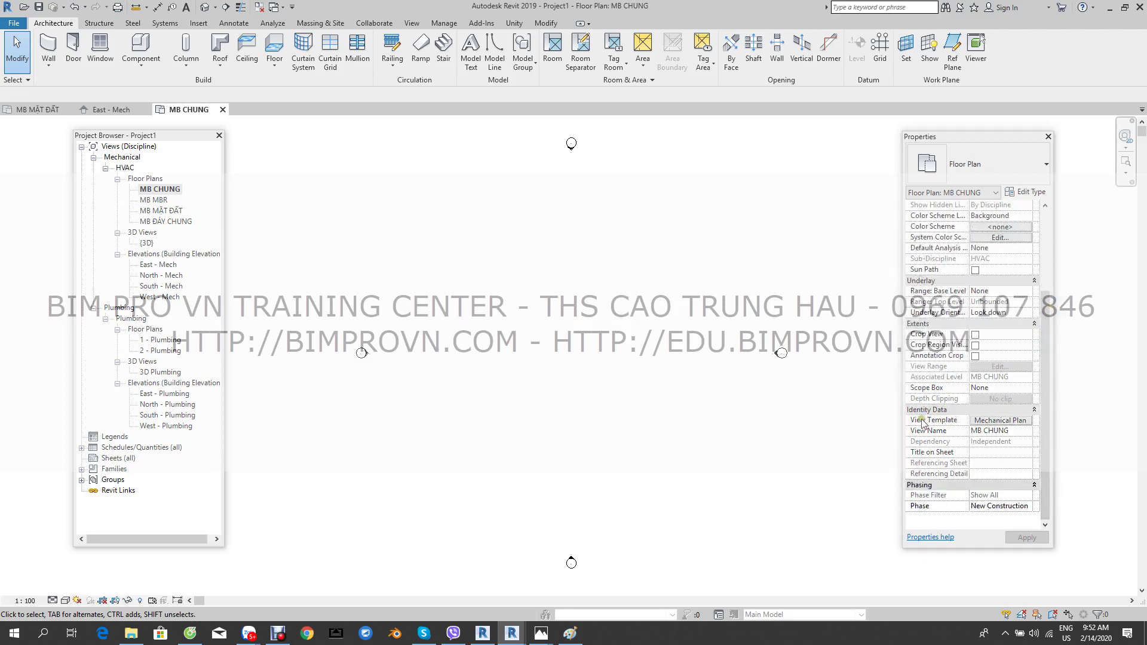
Remove the Mechanical Plan view template from MB CHUNG by assigning <None>
{"action": "left_click", "coordinate": [1014, 421]}
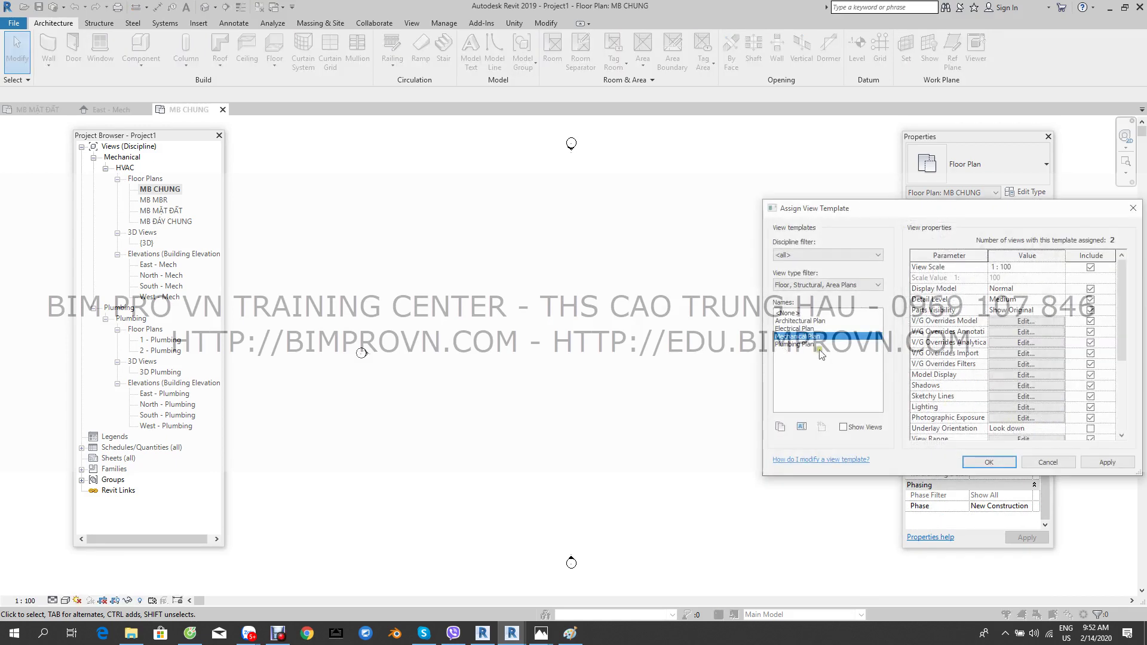
{"action": "left_click", "coordinate": [791, 313]}
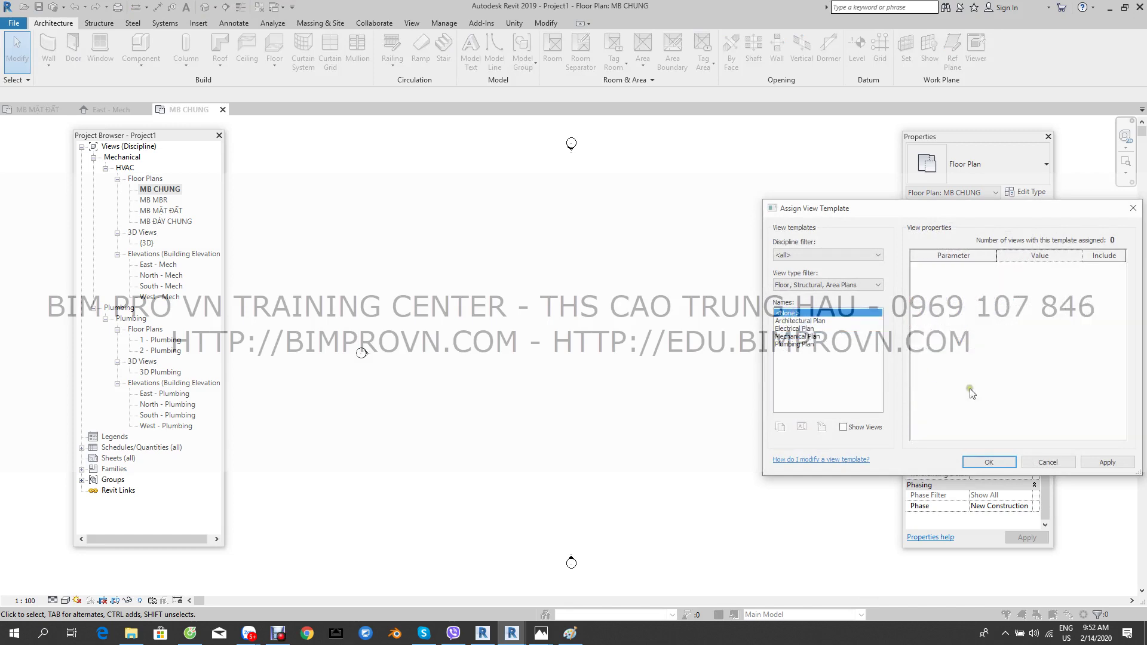
{"action": "left_click", "coordinate": [1102, 464]}
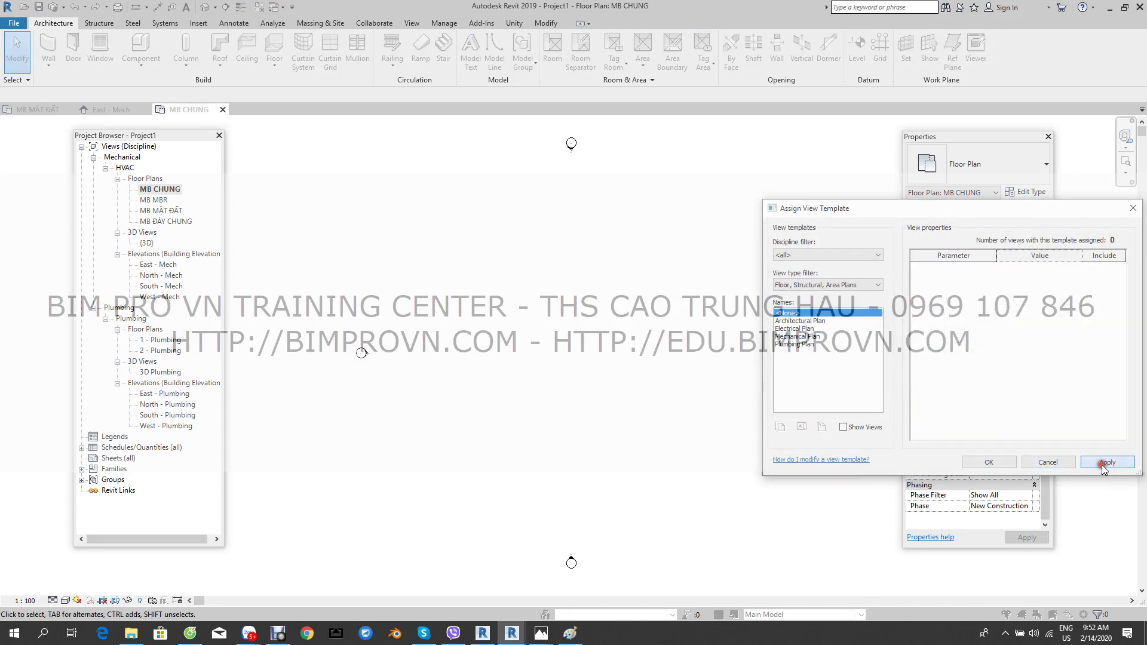
{"action": "left_click", "coordinate": [987, 460]}
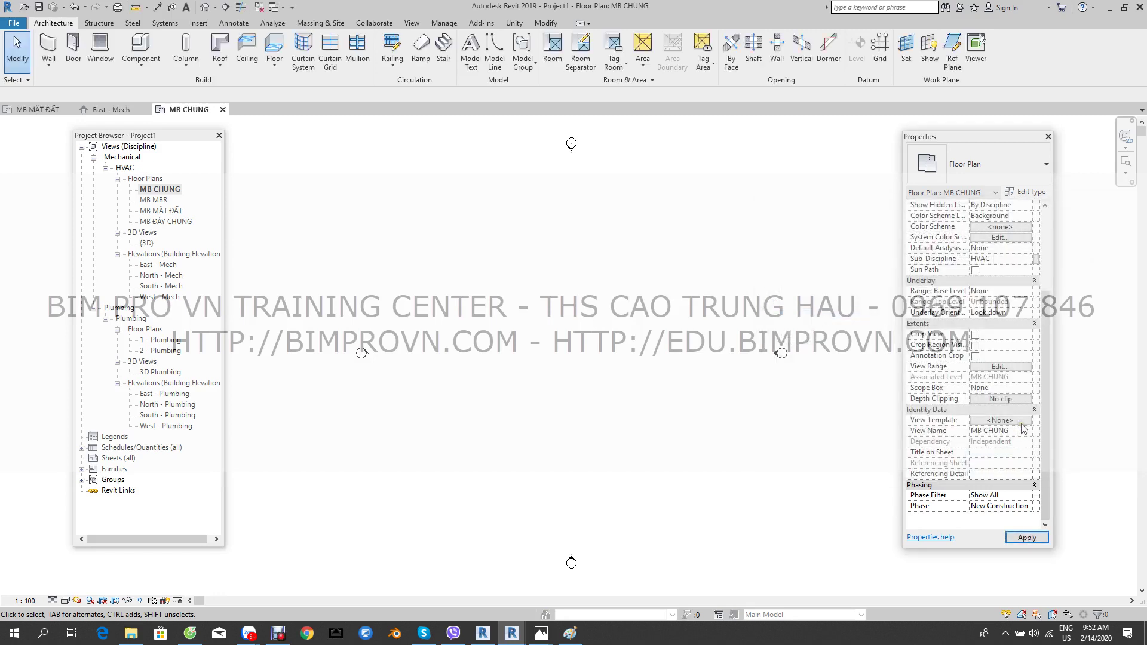
{"action": "scroll", "coordinate": [1023, 429], "scroll_direction": "up", "scroll_amount": 4}
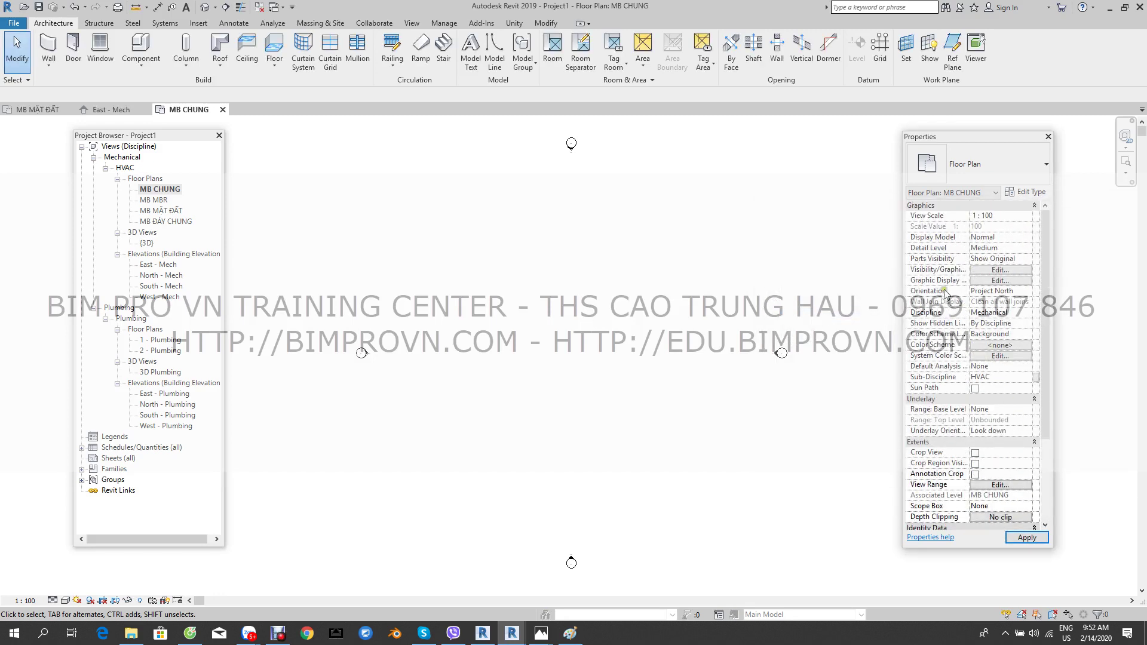
{"action": "left_click", "coordinate": [995, 315]}
Type the new sub-discipline 'HỆ THỐNG PHÂN PHỐI KHÍ' for MB CHUNG and apply it
{"action": "left_click", "coordinate": [973, 377]}
{"action": "type", "text": "H"}
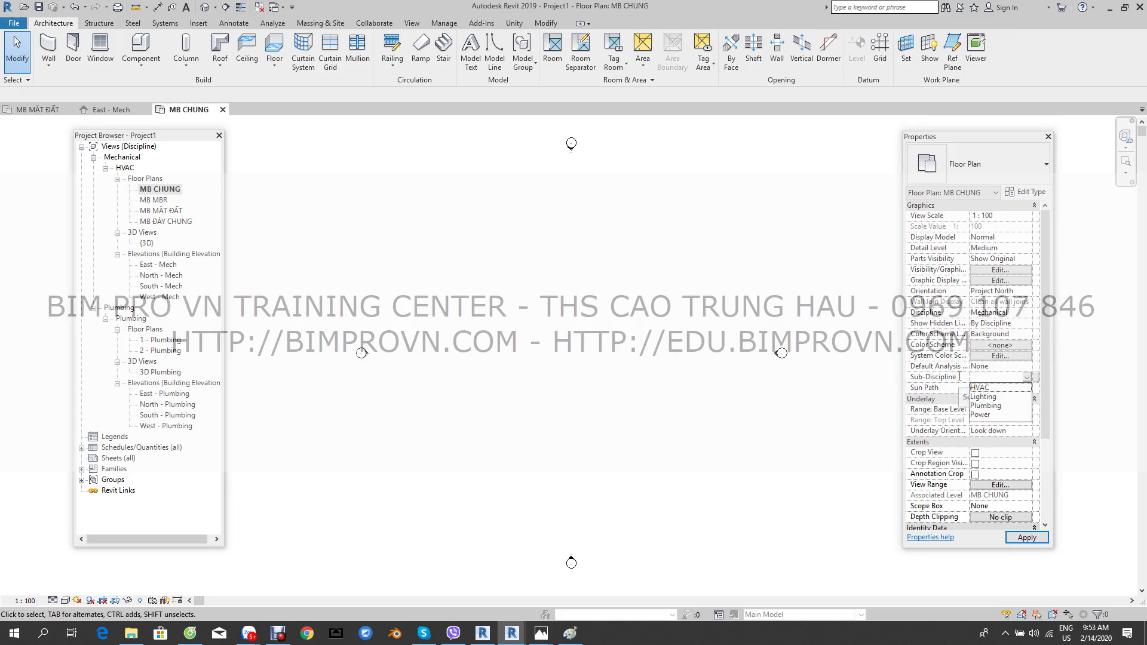
{"action": "type", "text": "E"}
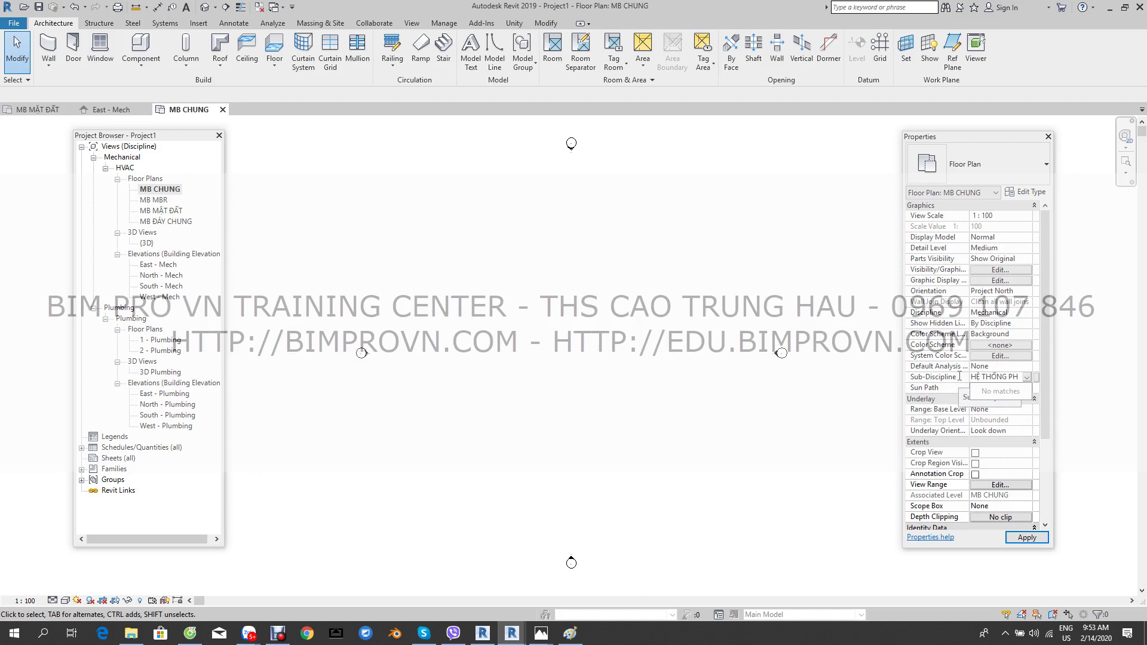
{"action": "type", "text": "ÂN PHỐI"}
{"action": "type", "text": " KHI"}
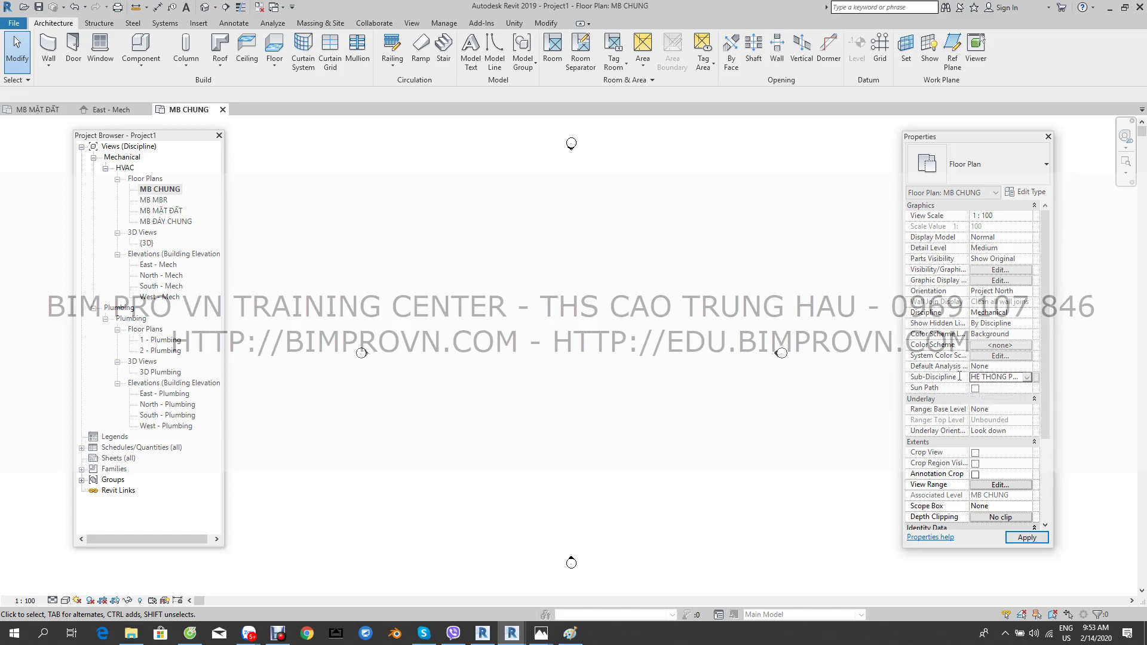
{"action": "key", "text": "Return"}
{"action": "left_click", "coordinate": [1043, 537]}
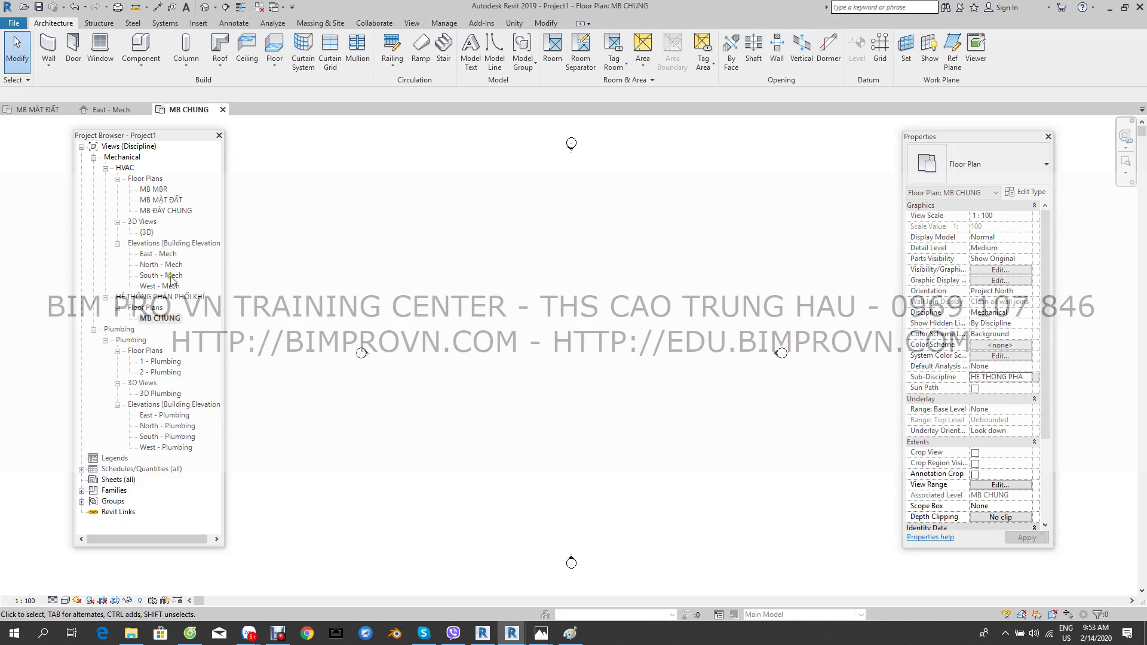
{"action": "left_click", "coordinate": [163, 298]}
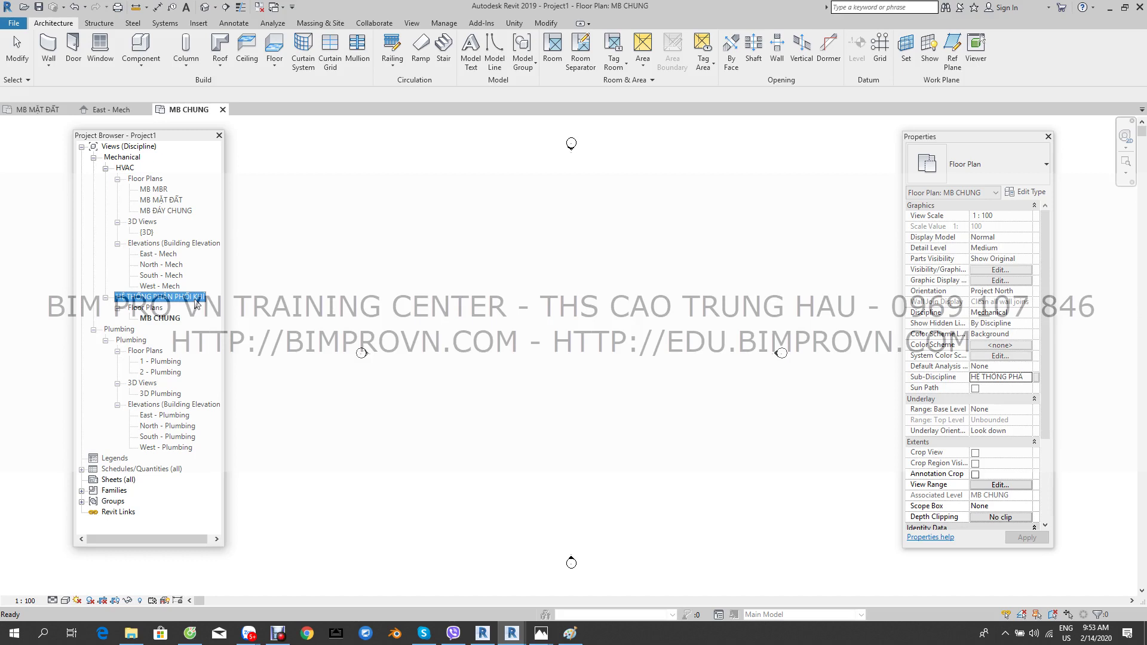
Select MB MBR, MB MẶT ĐẤT and MB ĐÁY CHUNG and set their view template to <None>
{"action": "left_click", "coordinate": [155, 188]}
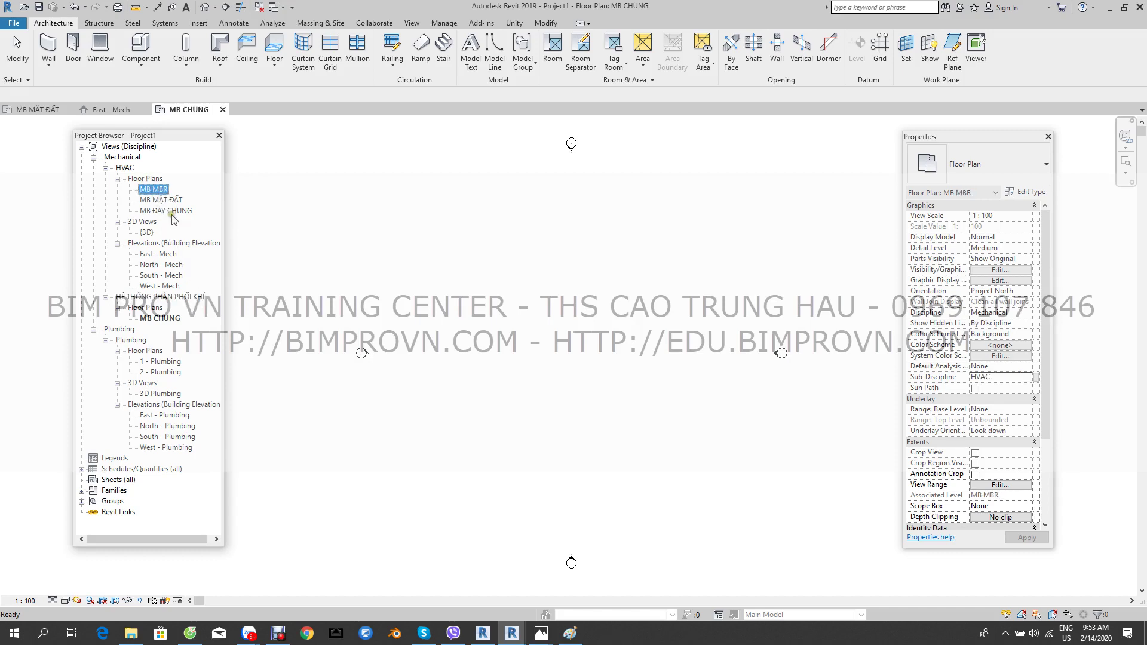
{"action": "left_click", "coordinate": [173, 213], "text": "shift"}
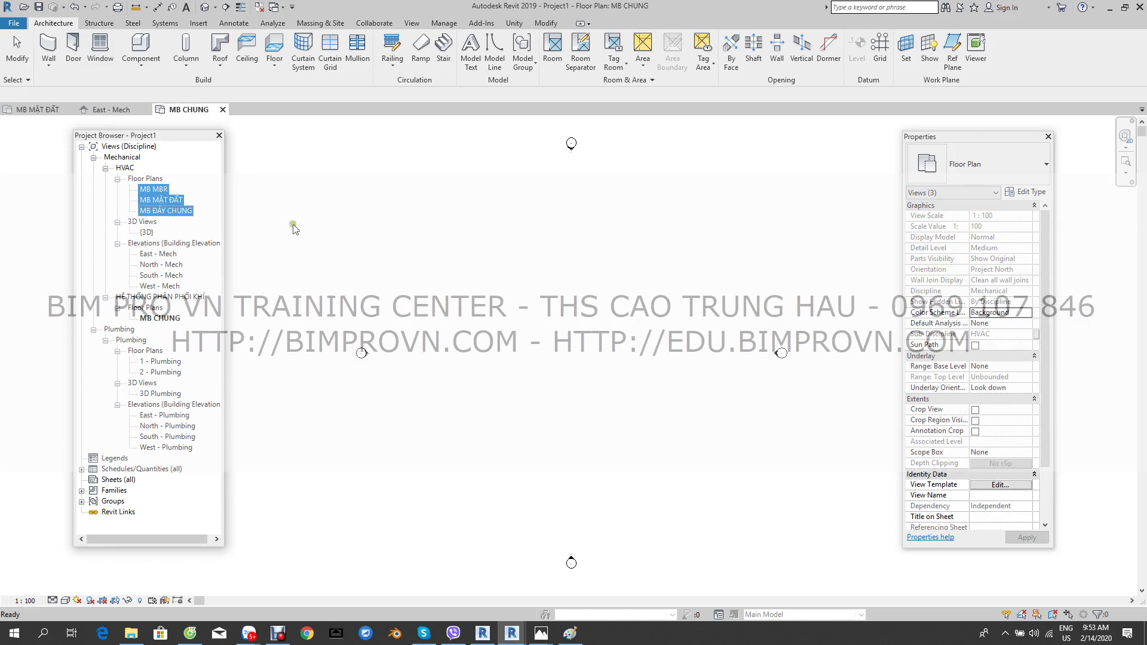
{"action": "left_click_drag", "start_coordinate": [1046, 429], "coordinate": [1045, 482]}
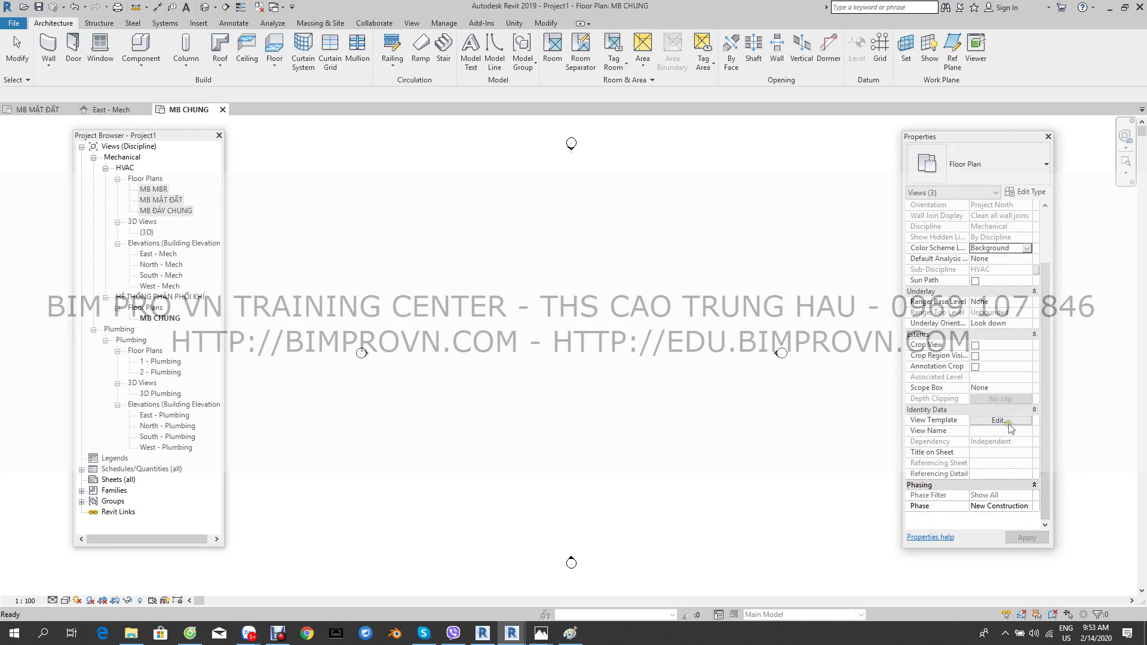
{"action": "left_click", "coordinate": [1004, 422]}
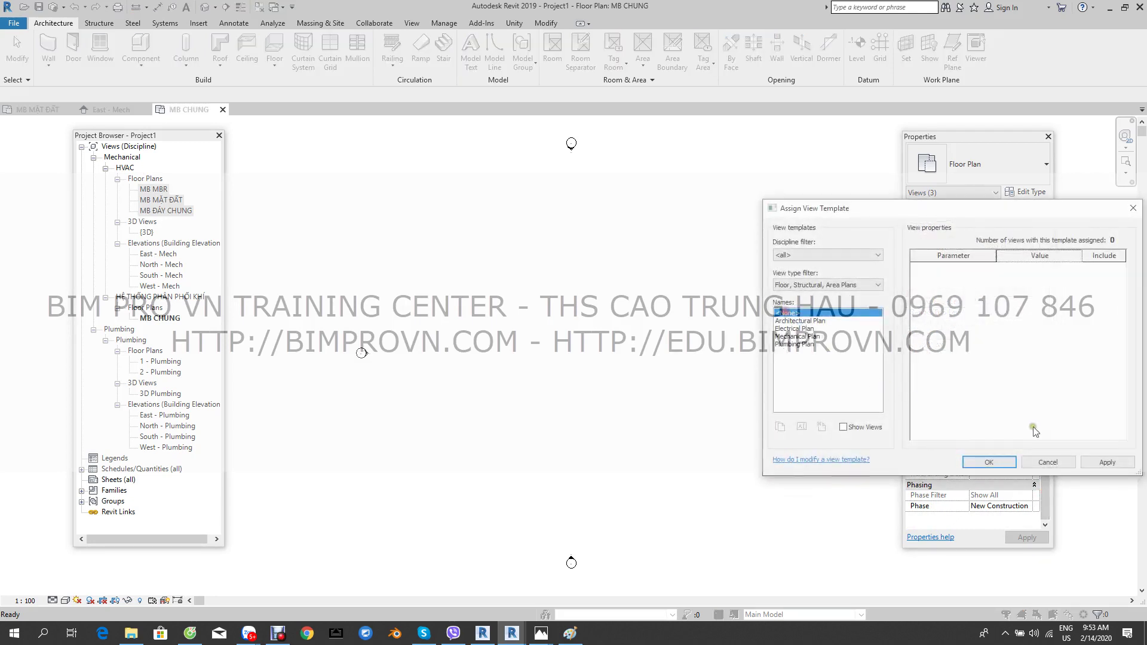
{"action": "left_click", "coordinate": [1009, 462]}
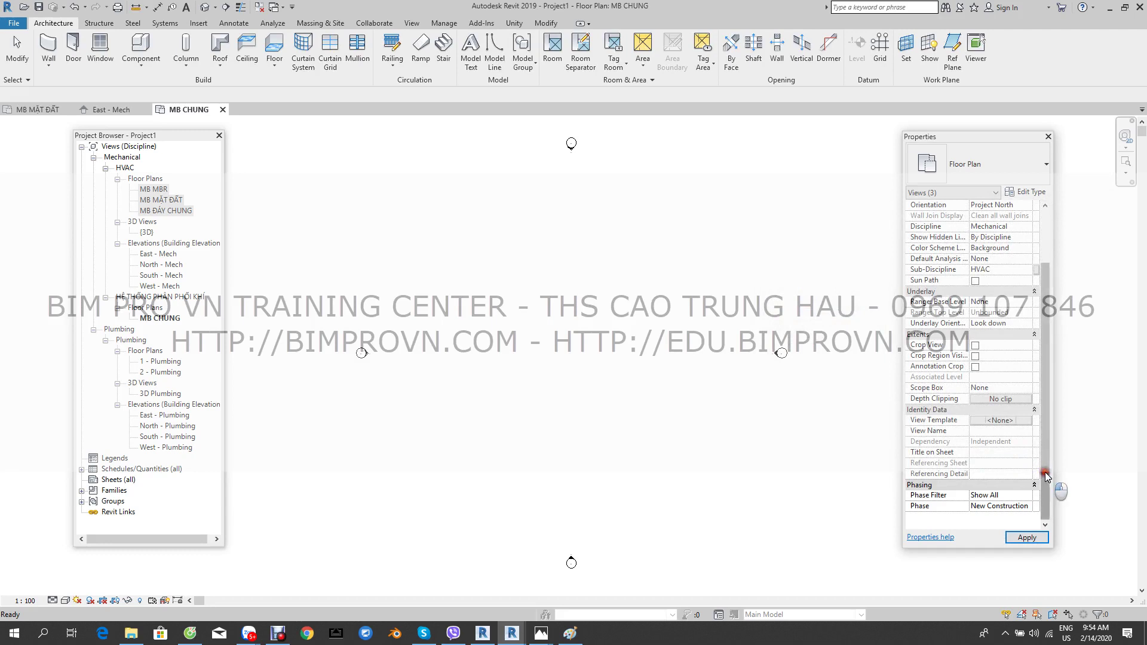
{"action": "left_click_drag", "start_coordinate": [1047, 476], "coordinate": [1052, 429]}
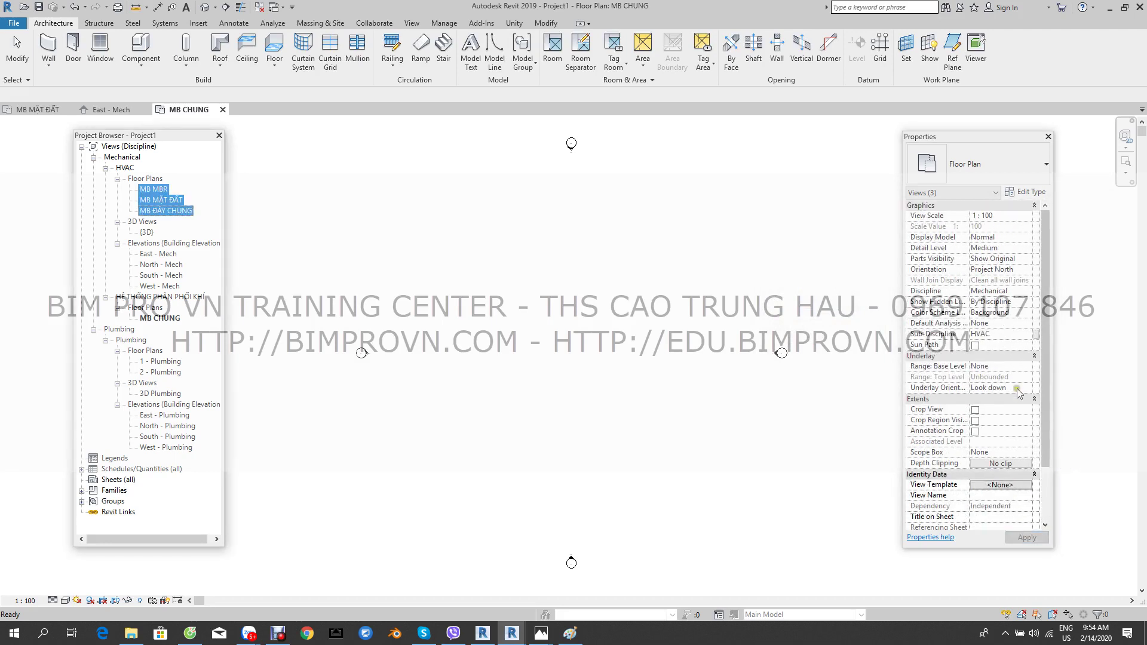
{"action": "left_click", "coordinate": [1007, 335]}
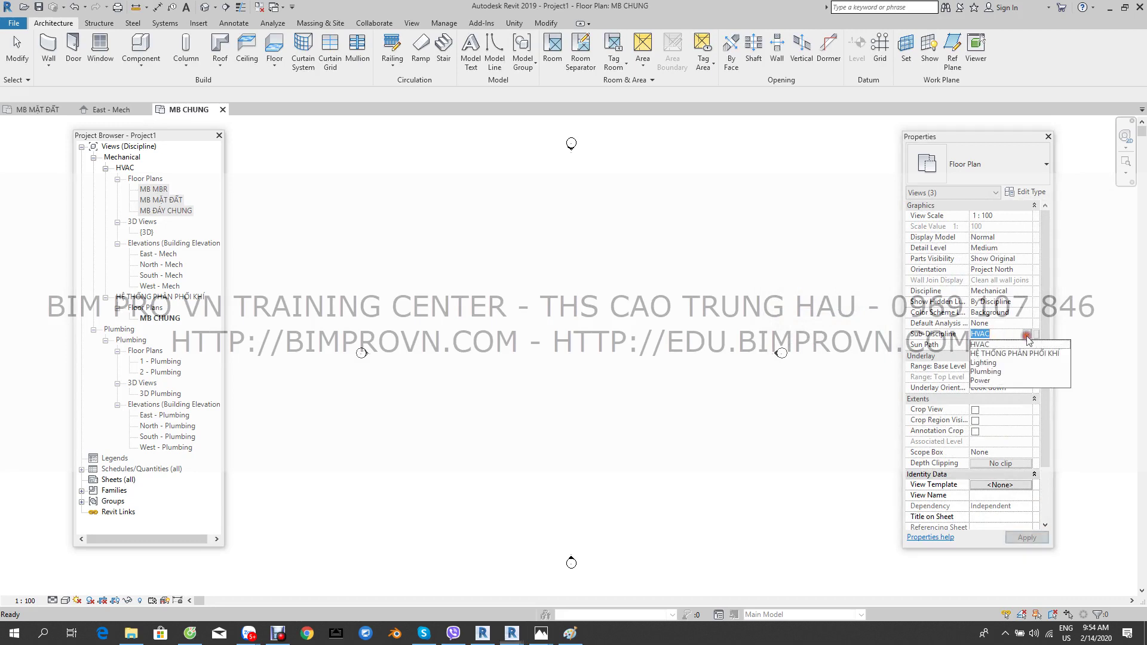
Apply sub-discipline HỆ THỐNG PHÂN PHỐI KHÍ to the three selected floor plans
{"action": "left_click", "coordinate": [1002, 354]}
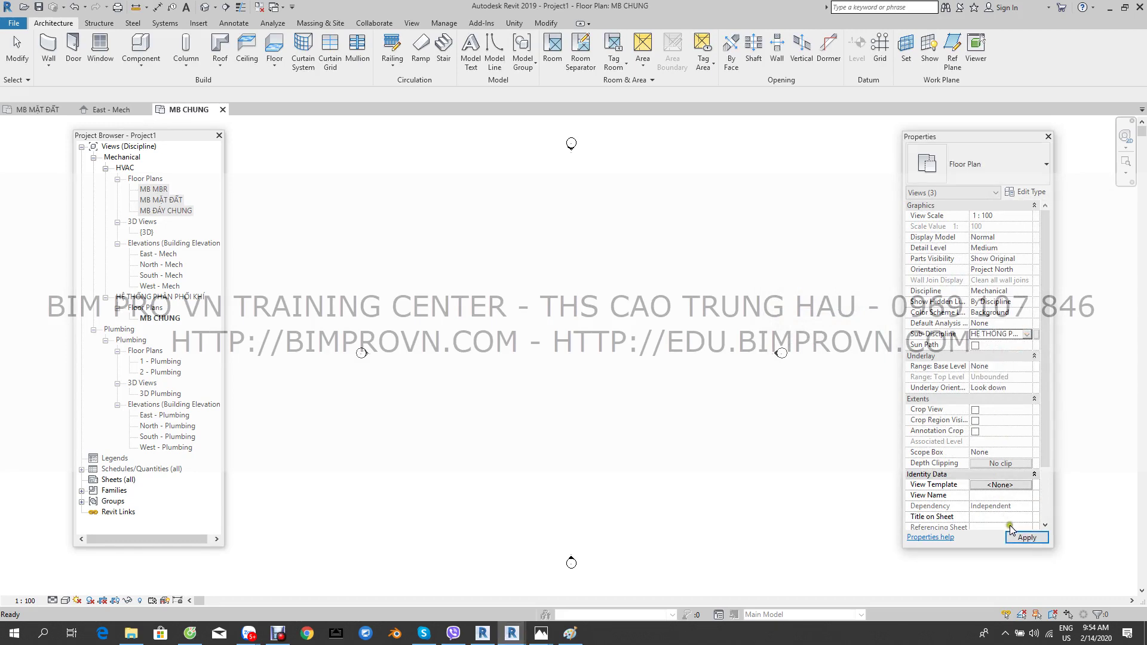
{"action": "left_click", "coordinate": [1026, 539]}
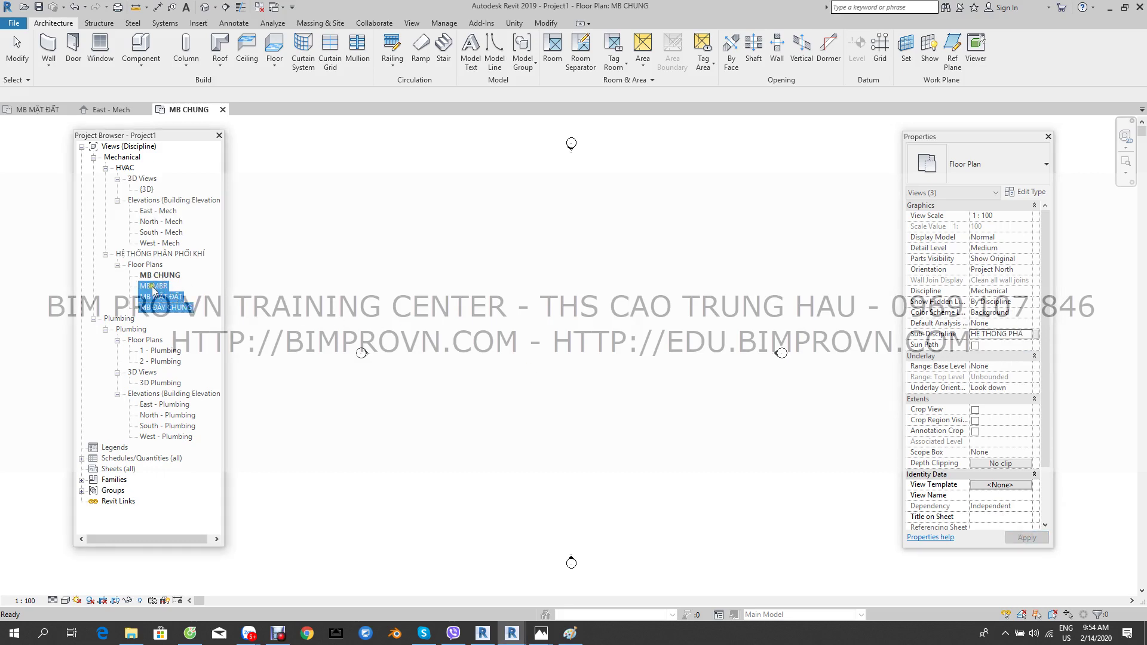
{"action": "left_click", "coordinate": [161, 254]}
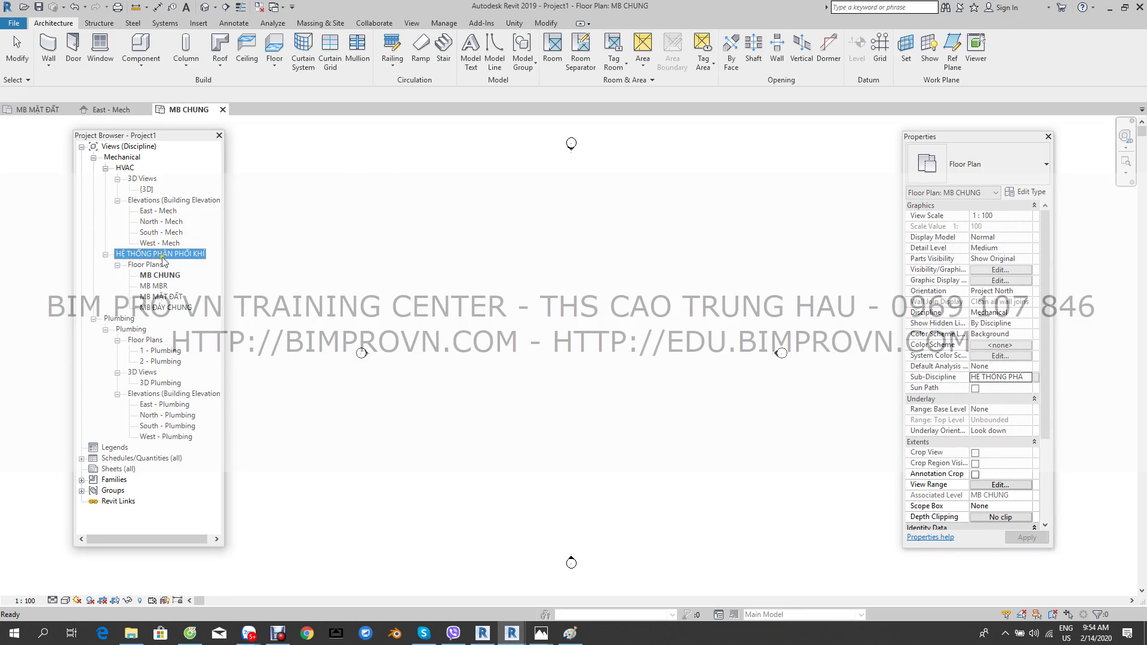
Move the {3D} view to sub-discipline HỆ THỐNG PHÂN PHỐI KHÍ
{"action": "left_click", "coordinate": [147, 190]}
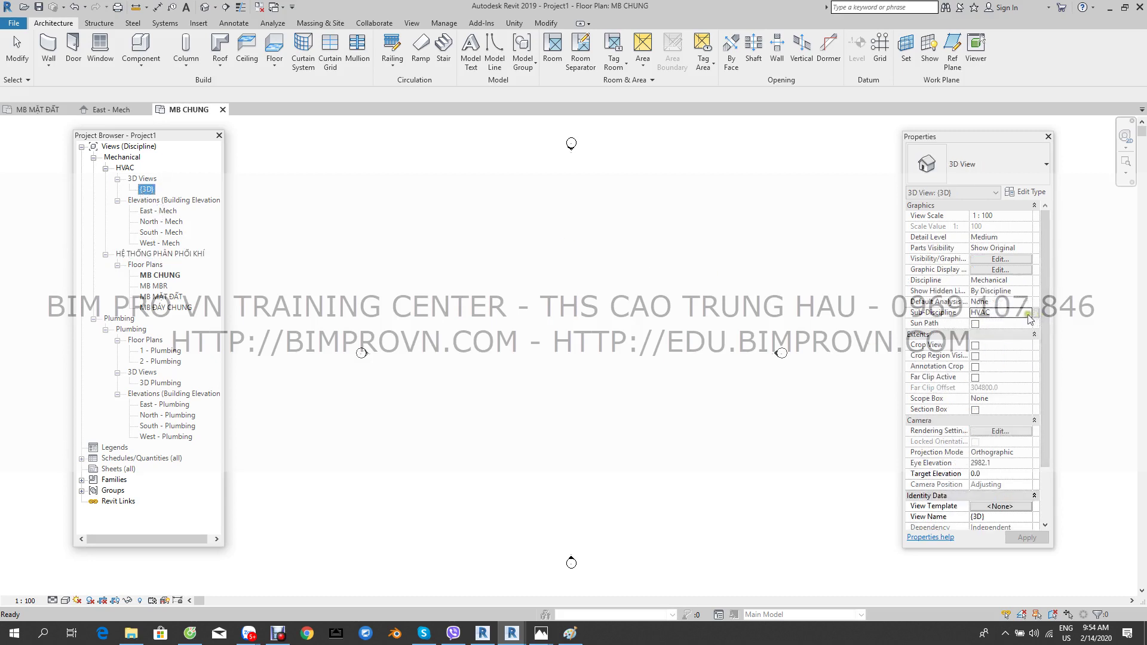
{"action": "left_click", "coordinate": [1009, 312]}
{"action": "left_click", "coordinate": [1006, 332]}
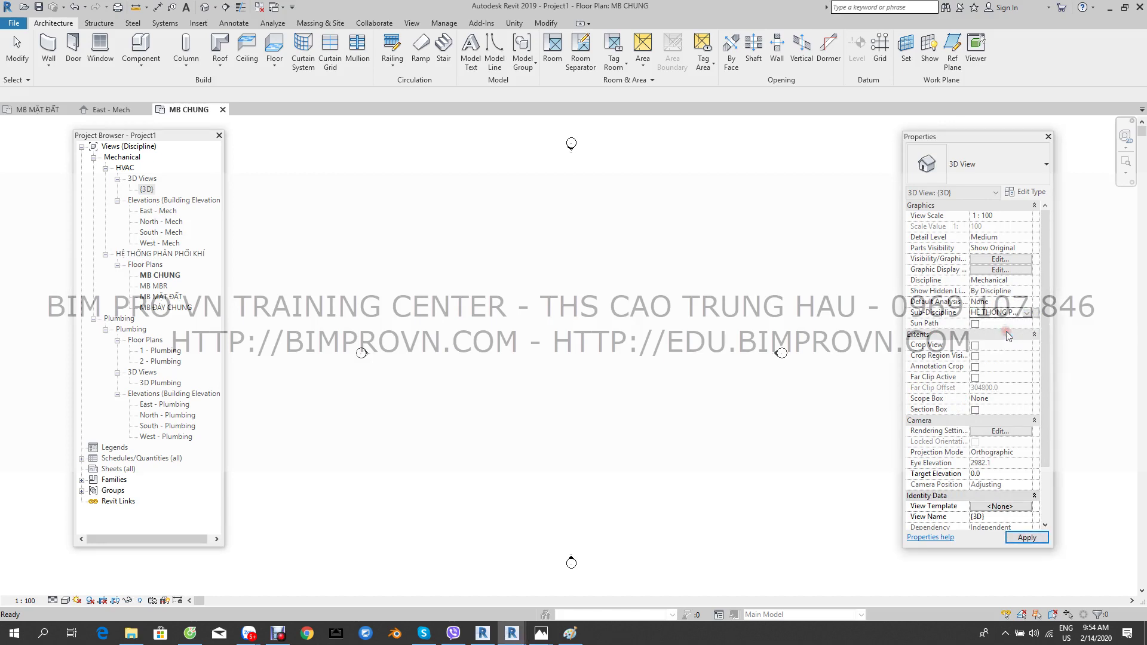
{"action": "left_click", "coordinate": [1027, 538]}
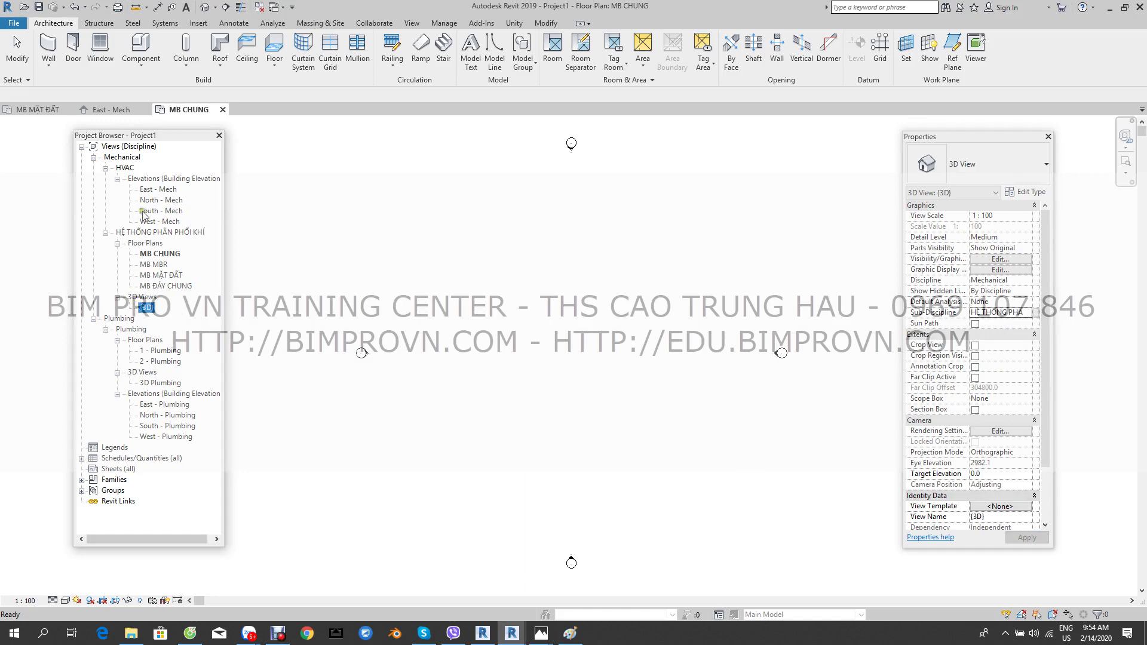
Move all four Mech elevations to sub-discipline HỆ THỐNG PHÂN PHỐI KHÍ
{"action": "left_click", "coordinate": [156, 190]}
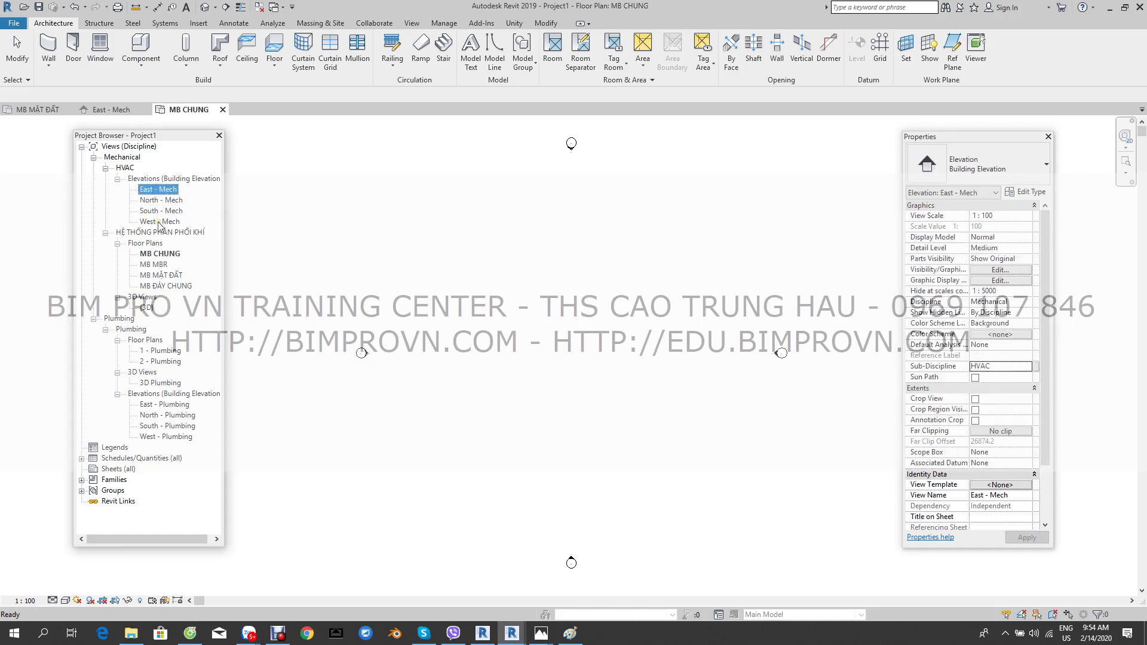
{"action": "left_click", "coordinate": [159, 222], "text": "shift"}
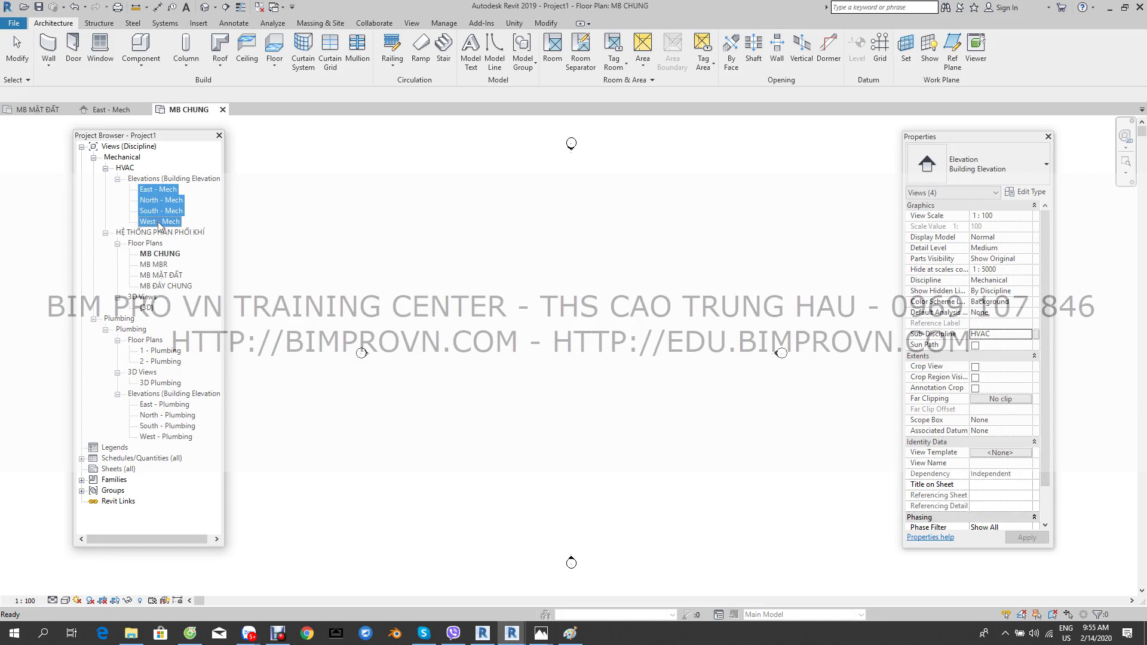
{"action": "left_click", "coordinate": [1025, 336]}
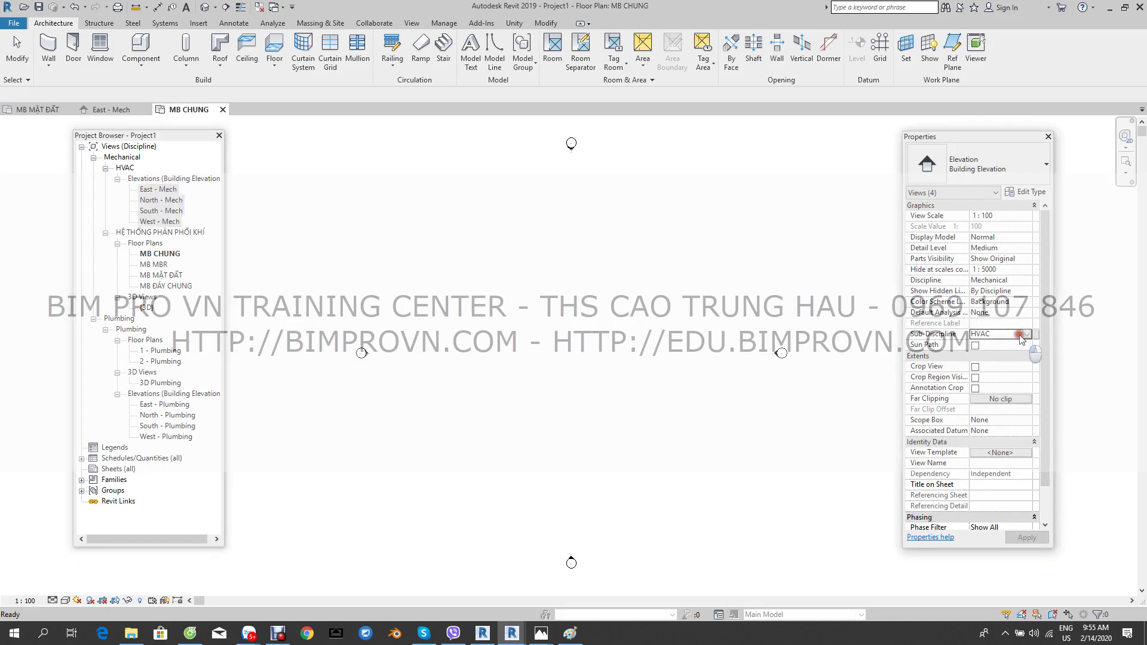
{"action": "left_click", "coordinate": [1027, 338]}
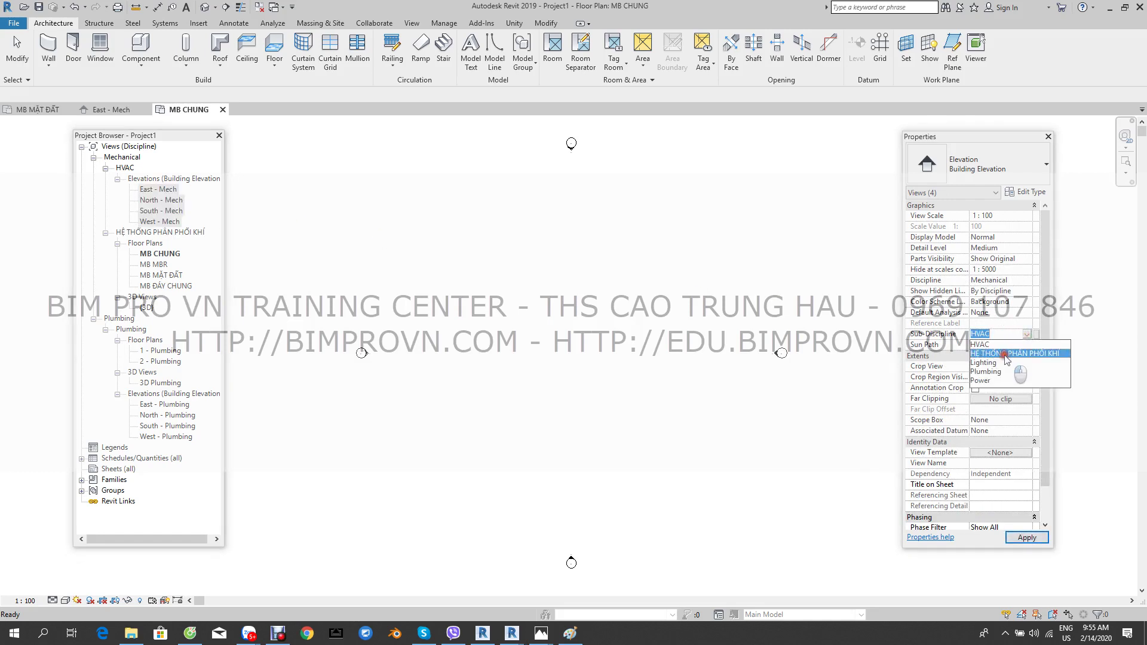
{"action": "left_click", "coordinate": [1018, 384]}
{"action": "left_click", "coordinate": [1027, 538]}
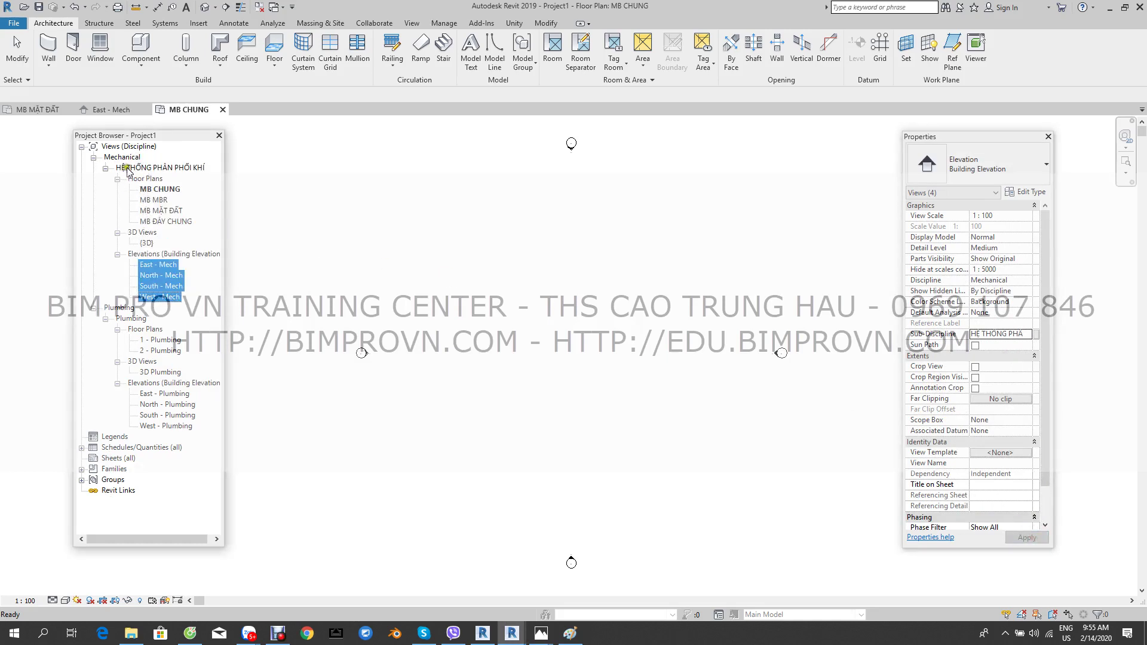
Review the regrouped HỆ THỐNG PHÂN PHỐI KHÍ views and their elevation properties
{"action": "left_click", "coordinate": [154, 169]}
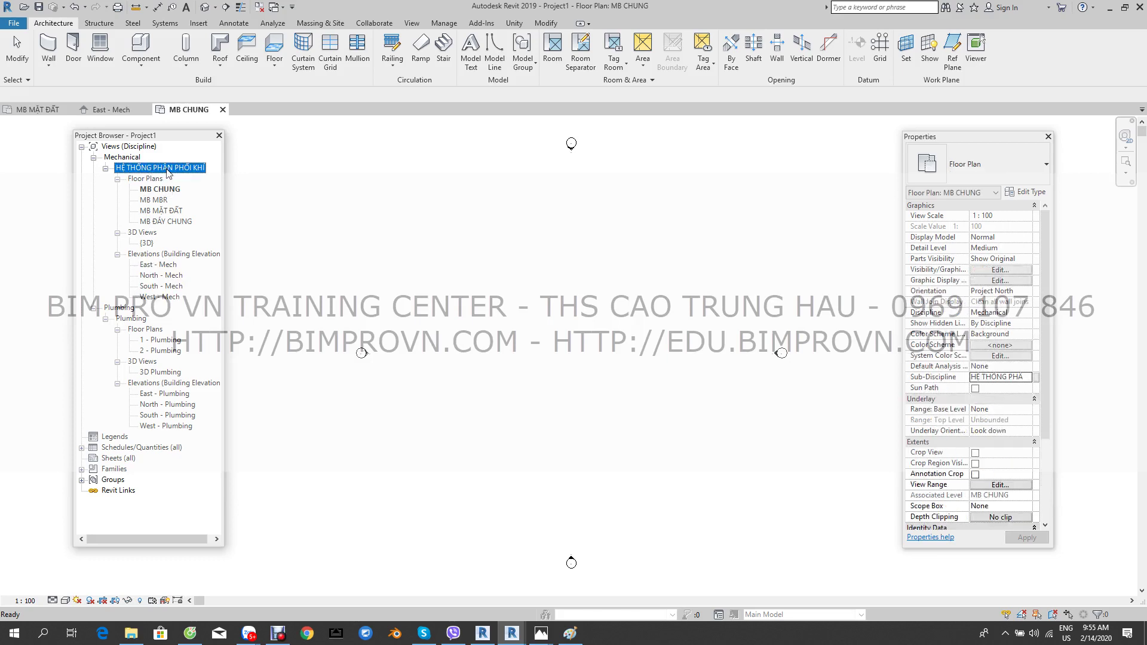
{"action": "left_click", "coordinate": [173, 265]}
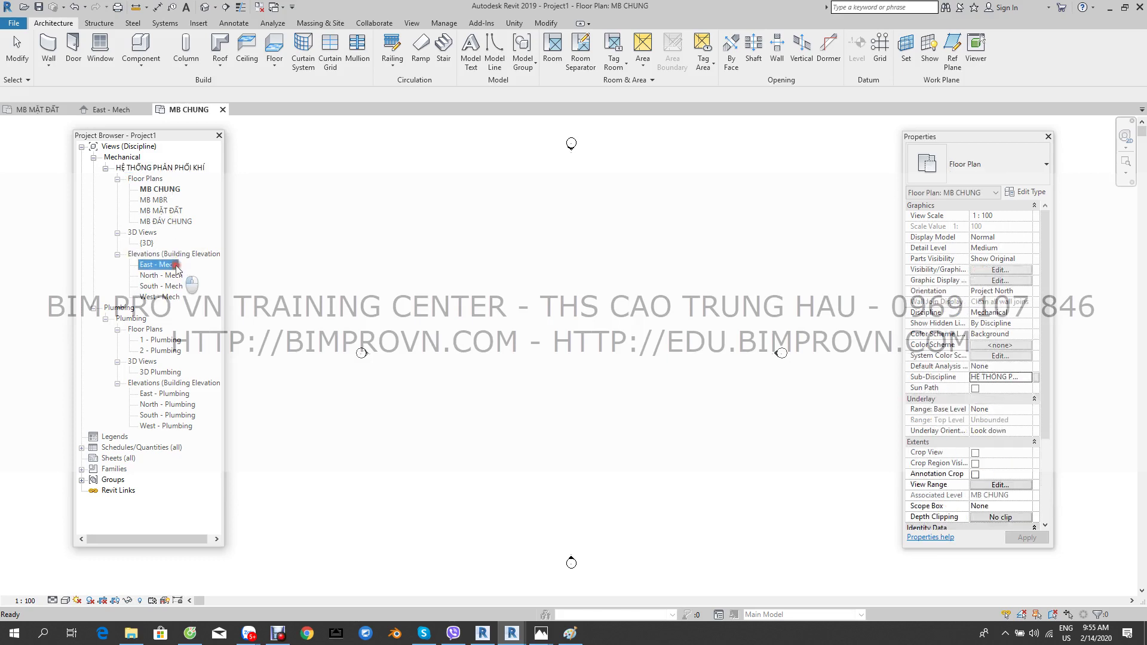
{"action": "left_click", "coordinate": [173, 275]}
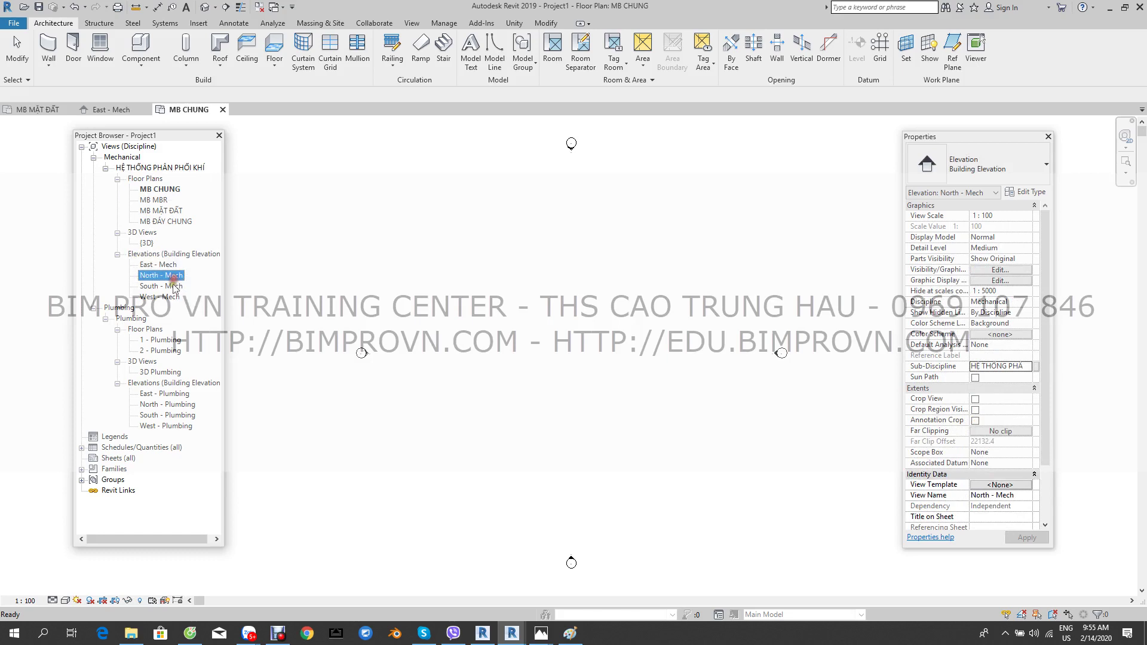
{"action": "left_click", "coordinate": [162, 297]}
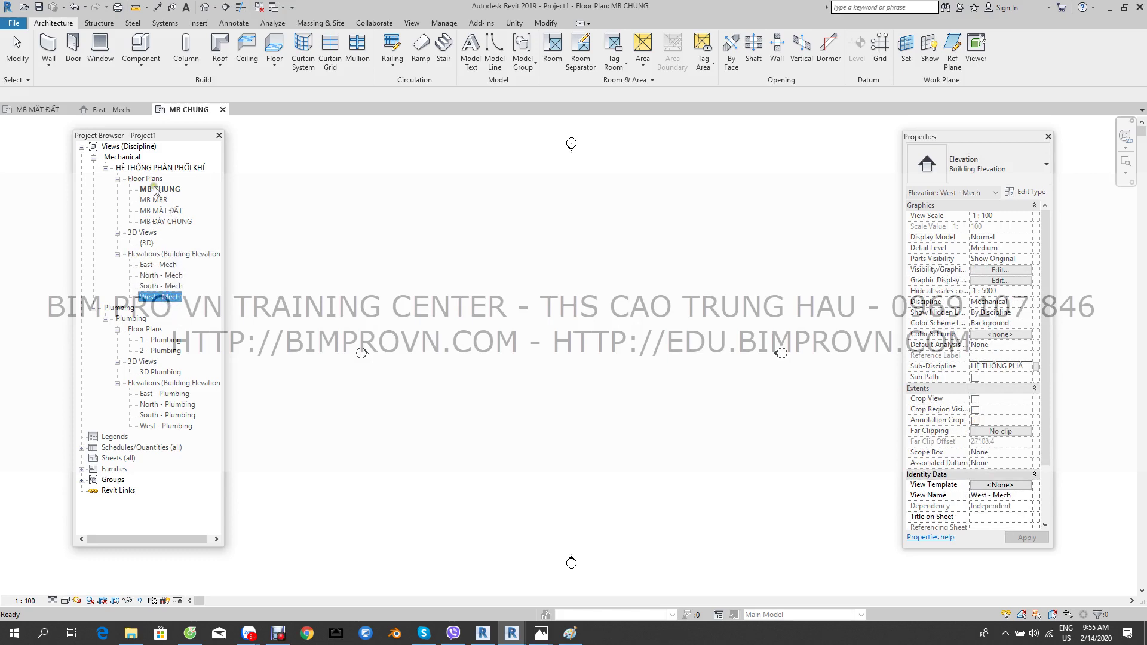
{"action": "left_click", "coordinate": [152, 169]}
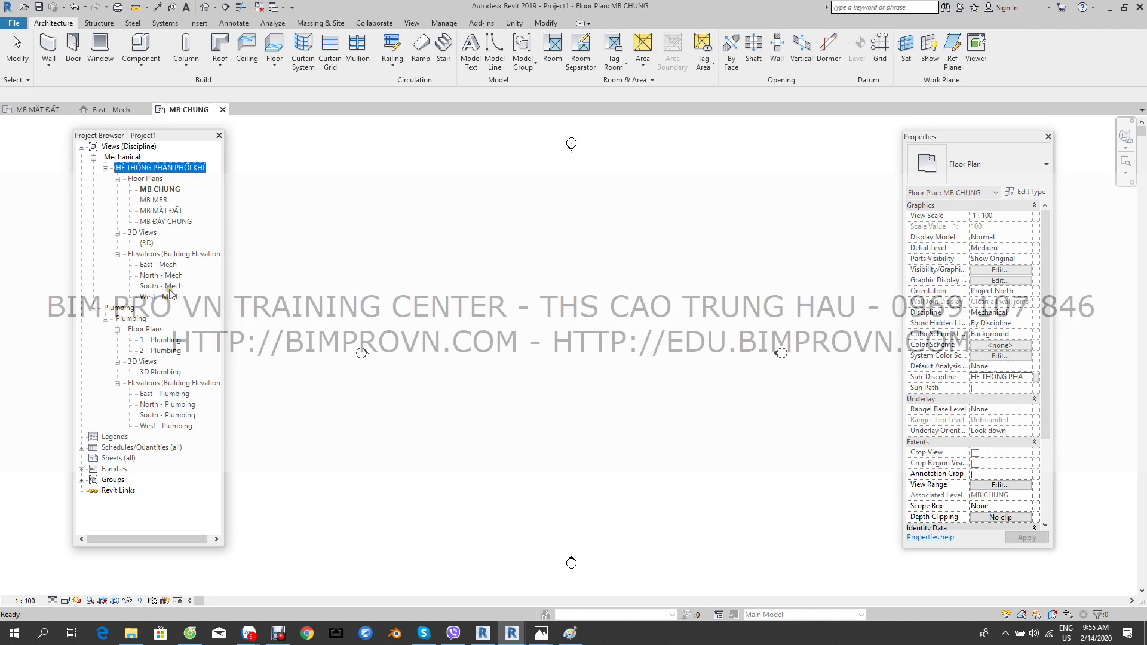
{"action": "left_click", "coordinate": [167, 266]}
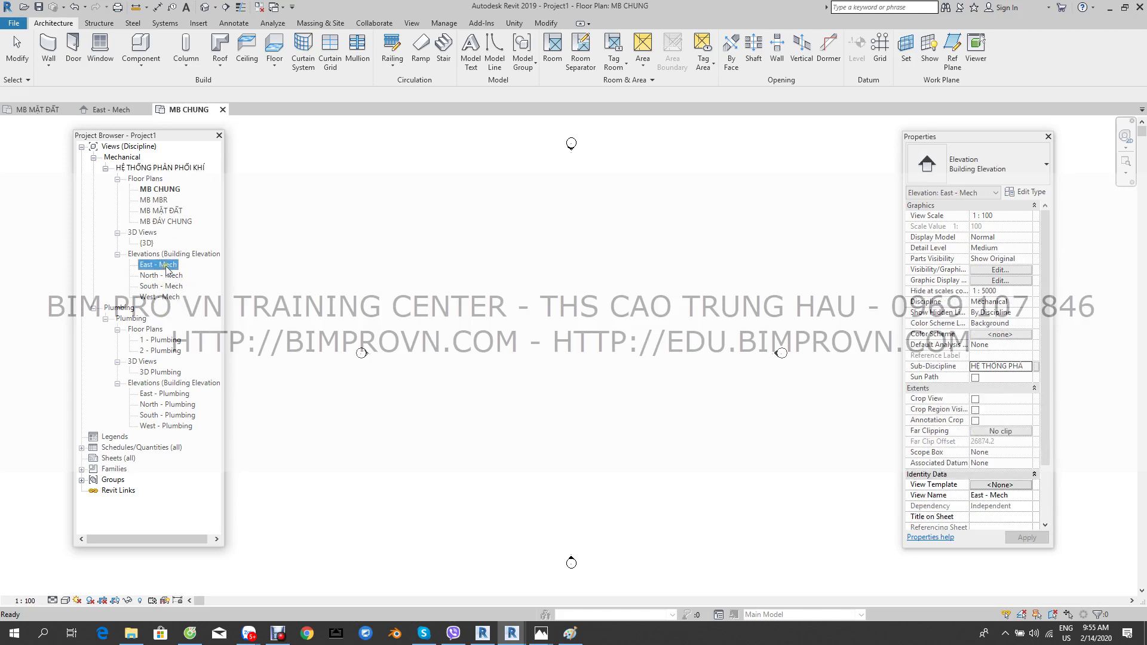
Rename East - Mech and North - Mech to East - HT PPK and North - HT PPK
{"action": "right_click", "coordinate": [166, 266]}
{"action": "key", "text": "Escape"}
{"action": "left_click_drag", "start_coordinate": [160, 266], "coordinate": [180, 267]}
{"action": "type", "text": "HT PPK"}
{"action": "left_click_drag", "start_coordinate": [160, 267], "coordinate": [186, 266]}
{"action": "key", "text": "Return"}
{"action": "left_click", "coordinate": [167, 275]}
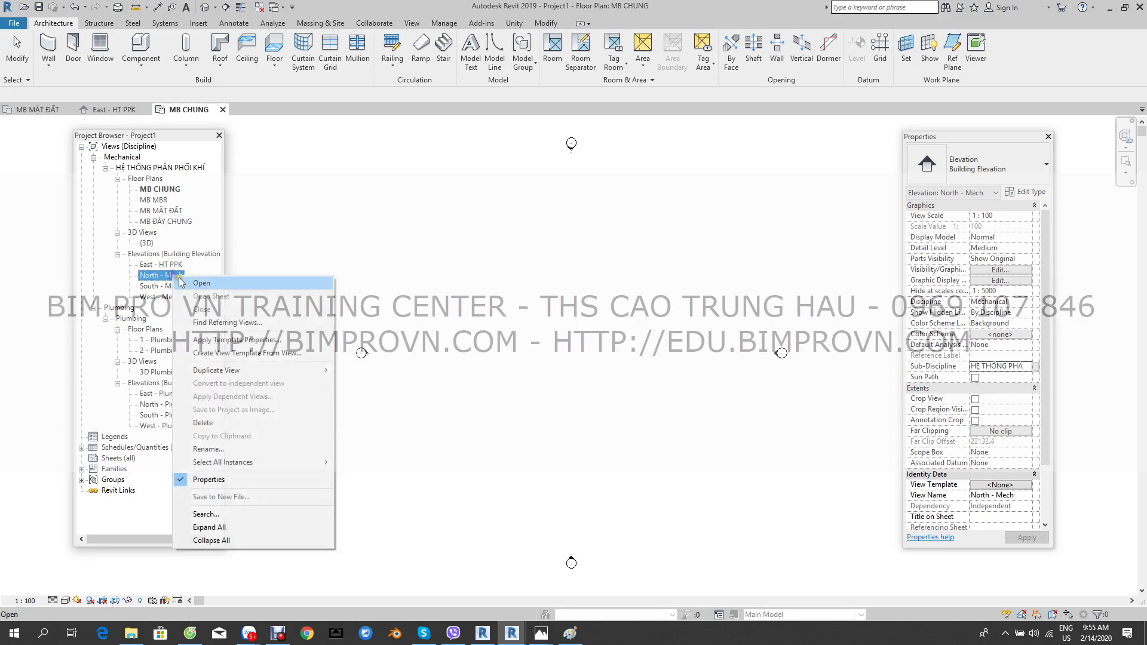
{"action": "right_click", "coordinate": [173, 275]}
{"action": "left_click", "coordinate": [208, 449]}
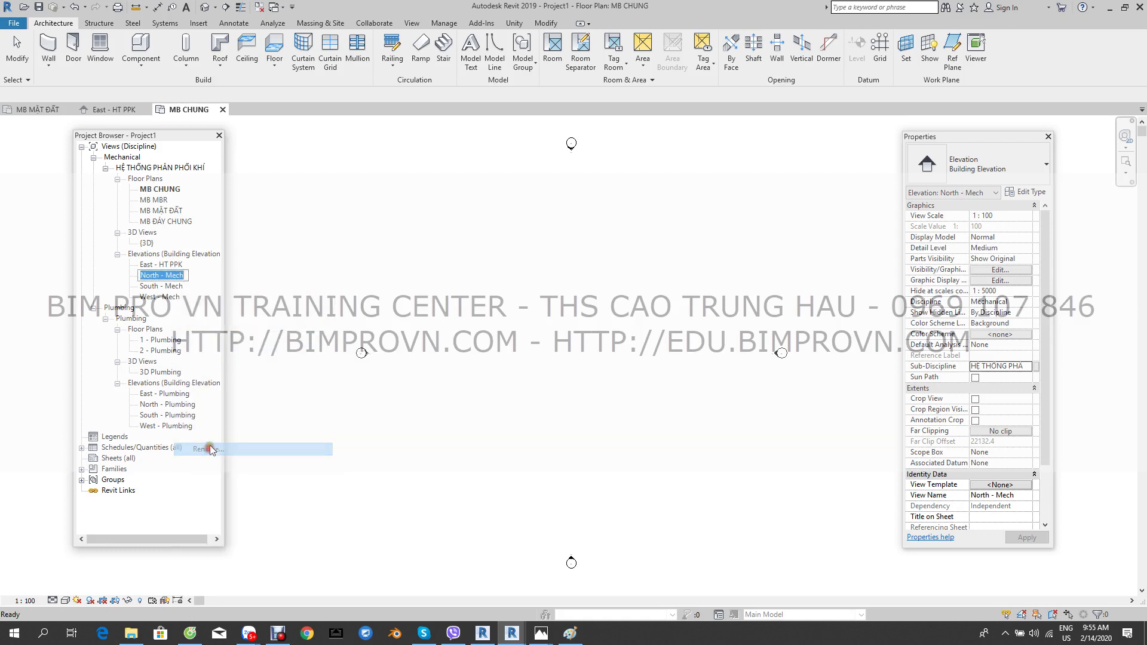
{"action": "double_click", "coordinate": [175, 275]}
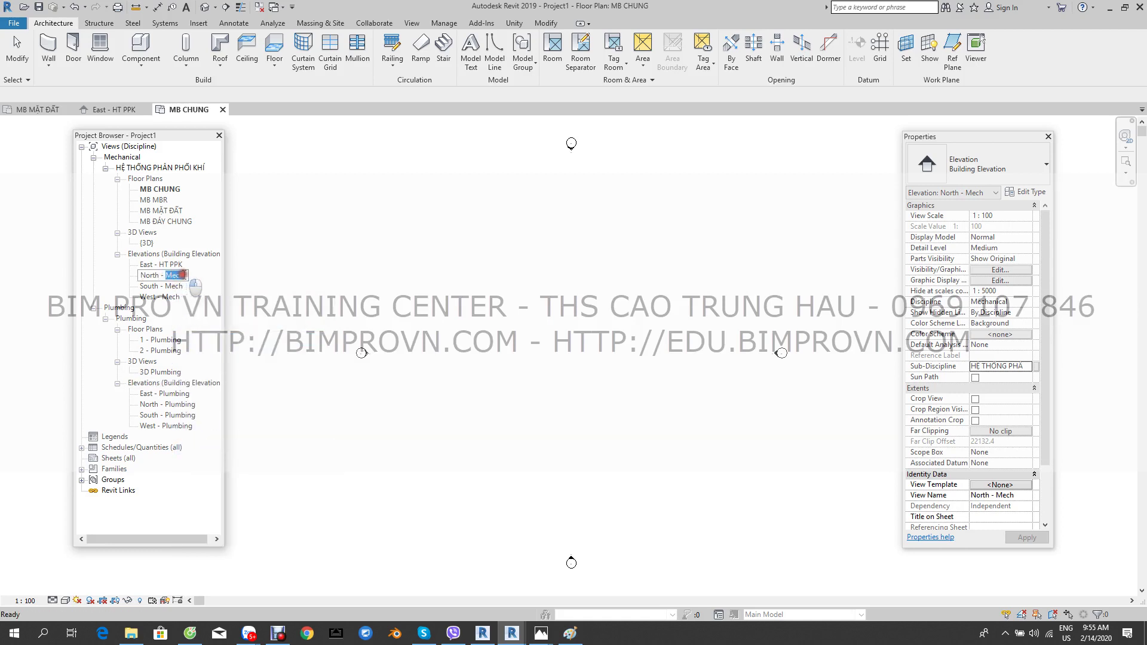
{"action": "type", "text": "HT PPK"}
Rename South - Mech to South - HT PPK
{"action": "right_click", "coordinate": [177, 292]}
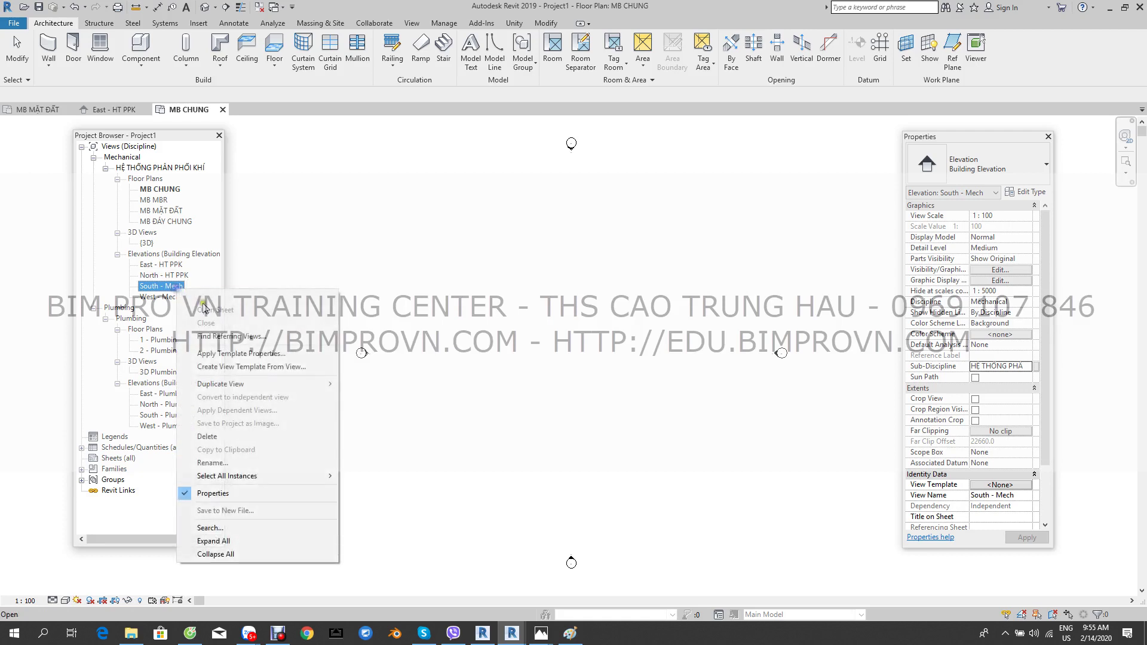
{"action": "left_click", "coordinate": [216, 461]}
{"action": "left_click", "coordinate": [167, 286]}
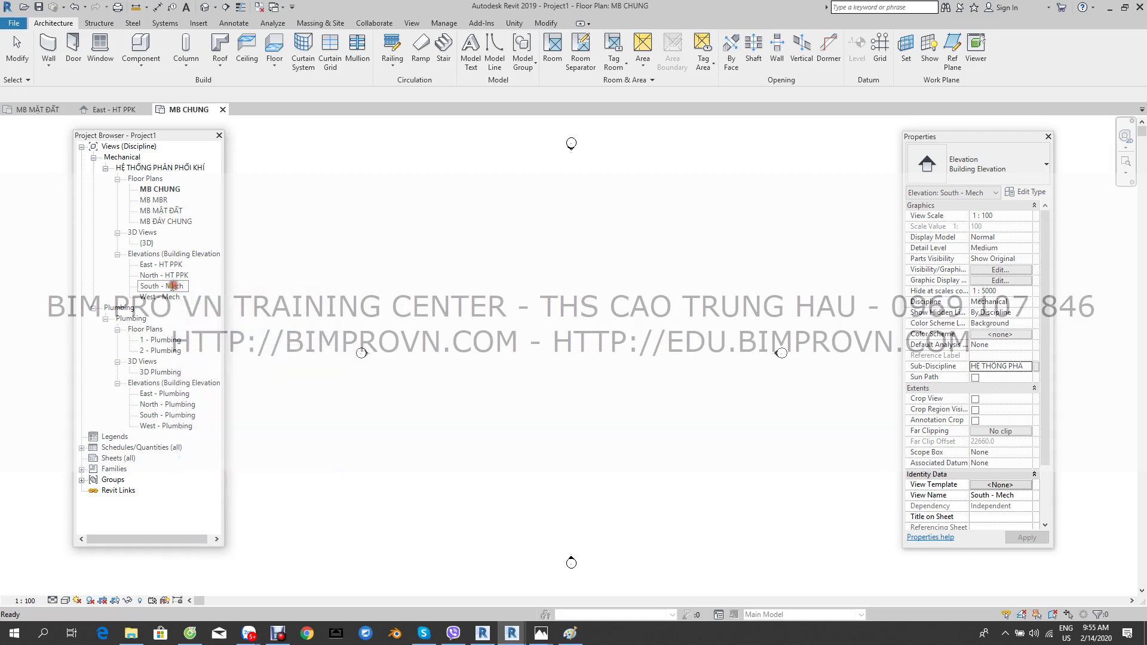
{"action": "double_click", "coordinate": [169, 287]}
{"action": "type", "text": "HT PPK"}
{"action": "left_click", "coordinate": [173, 298]}
Rename West - Mech to West - HT PPK, then select the MB MBR and MB ĐÁY CHUNG plans
{"action": "right_click", "coordinate": [175, 301]}
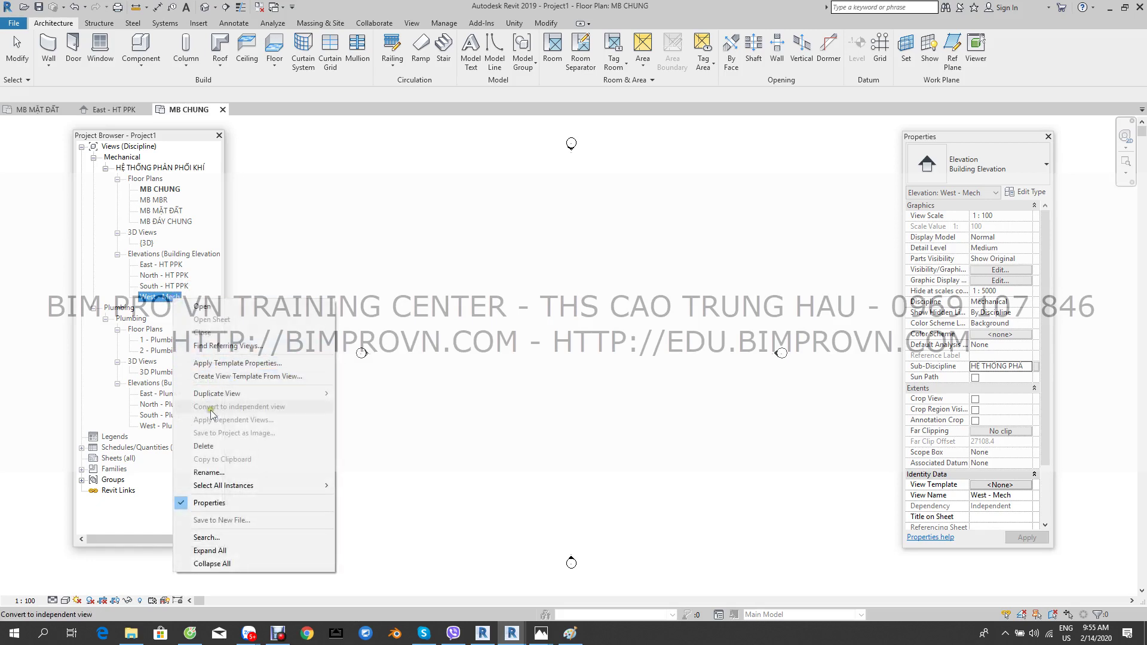
{"action": "left_click", "coordinate": [210, 473]}
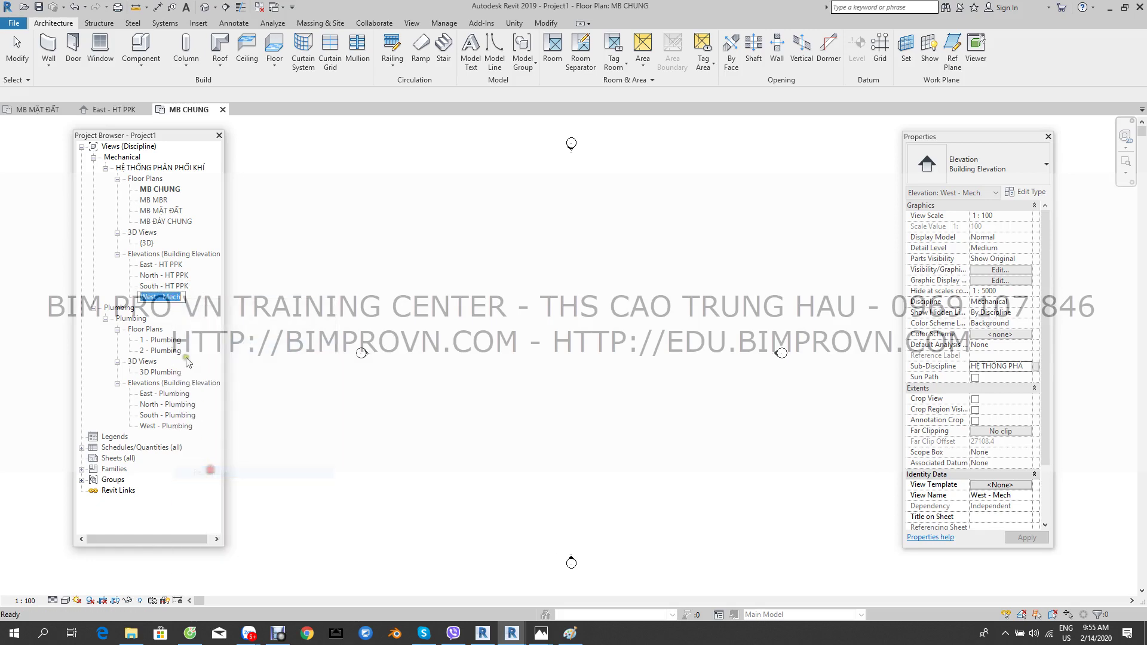
{"action": "left_click_drag", "start_coordinate": [162, 297], "coordinate": [191, 303]}
{"action": "type", "text": "HT PPK"}
{"action": "left_click", "coordinate": [170, 287]}
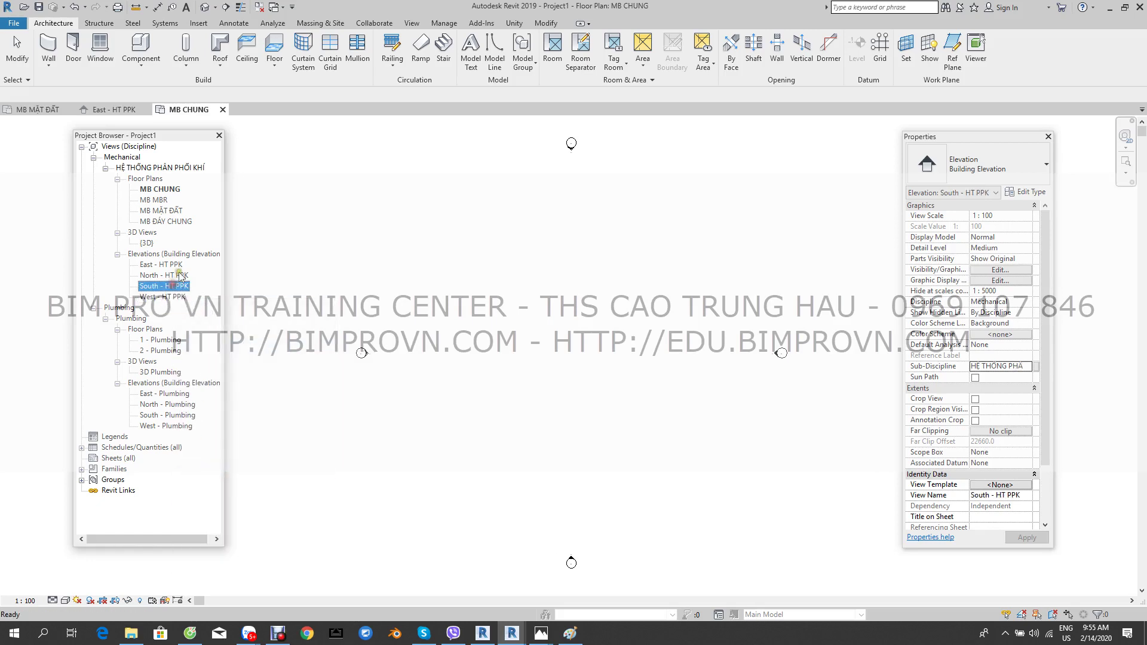
{"action": "left_click", "coordinate": [158, 200]}
{"action": "left_click", "coordinate": [160, 210]}
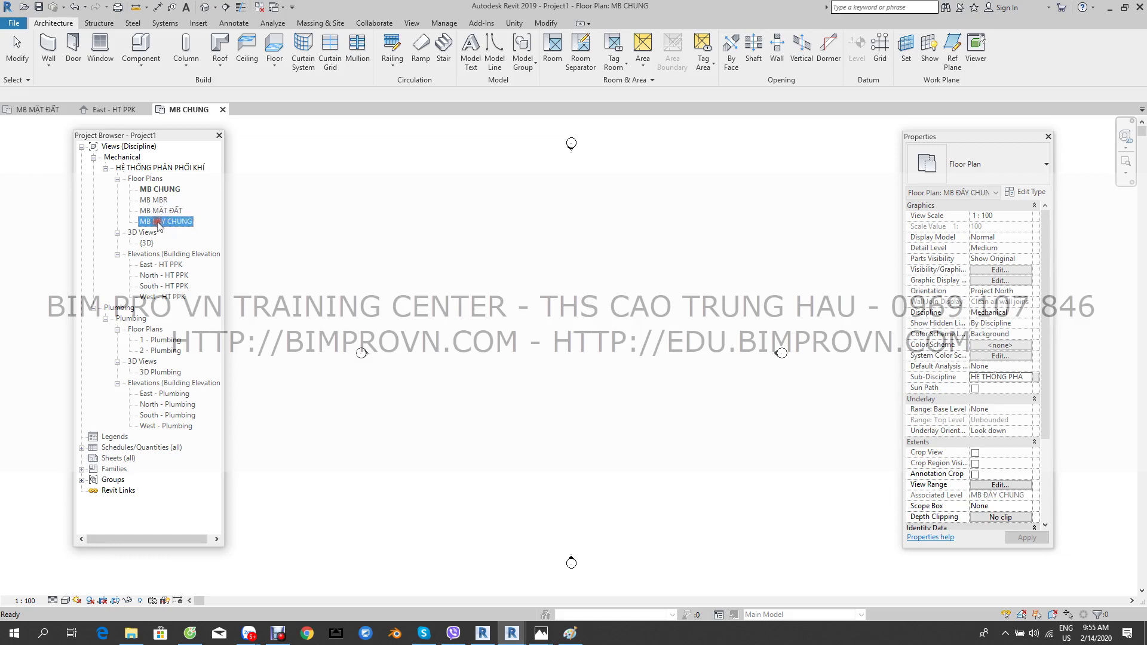
Rename the {3D} view to '3D HT PPK'
{"action": "left_click", "coordinate": [145, 244]}
{"action": "right_click", "coordinate": [145, 245]}
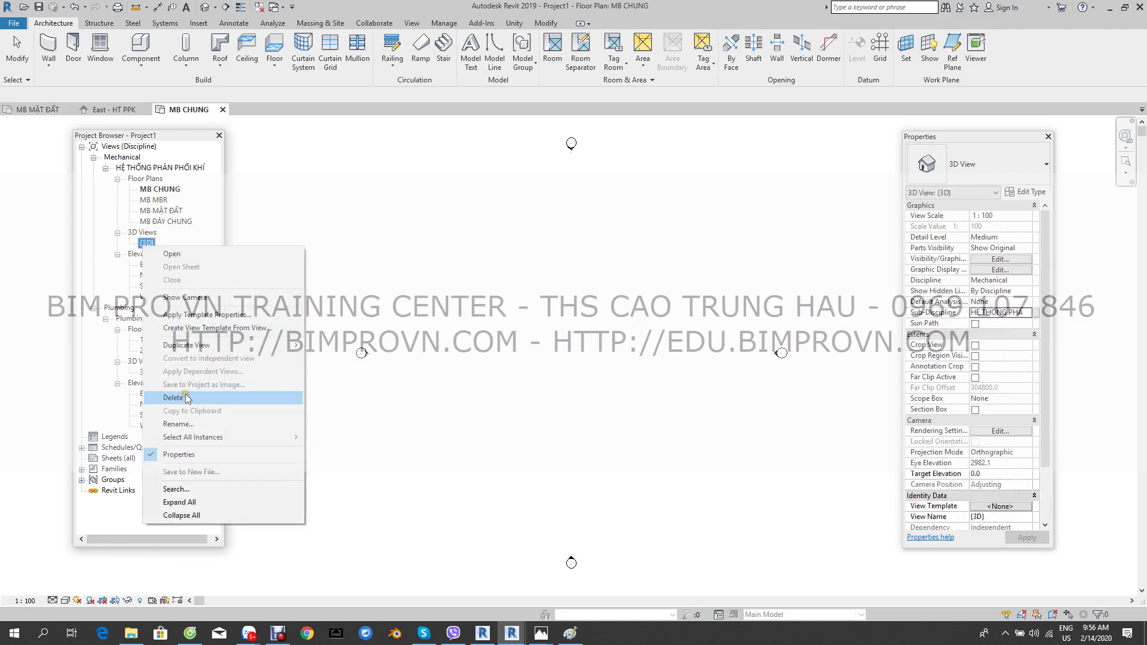
{"action": "left_click", "coordinate": [266, 424]}
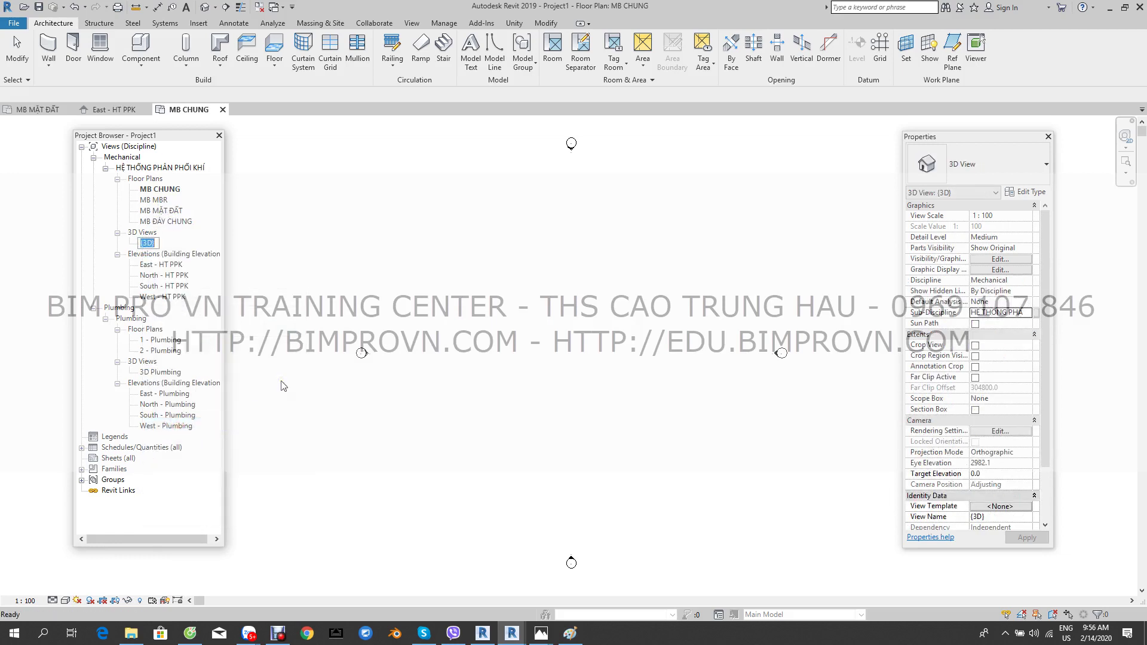
{"action": "type", "text": "3D"}
{"action": "key", "text": "Return"}
{"action": "left_click", "coordinate": [167, 169]}
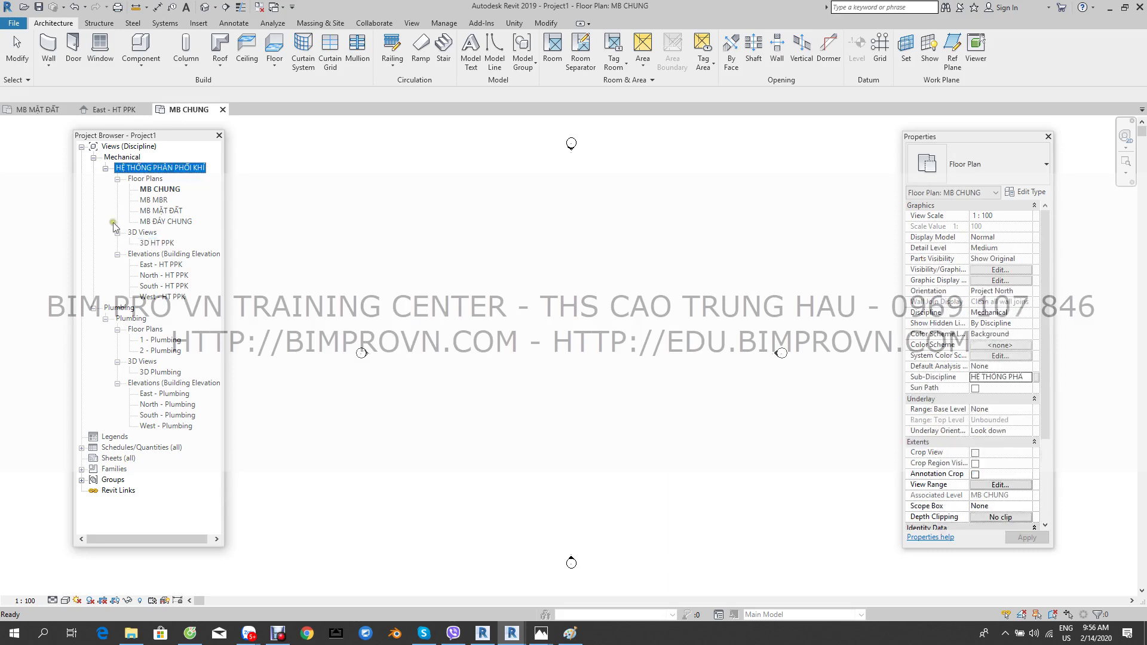